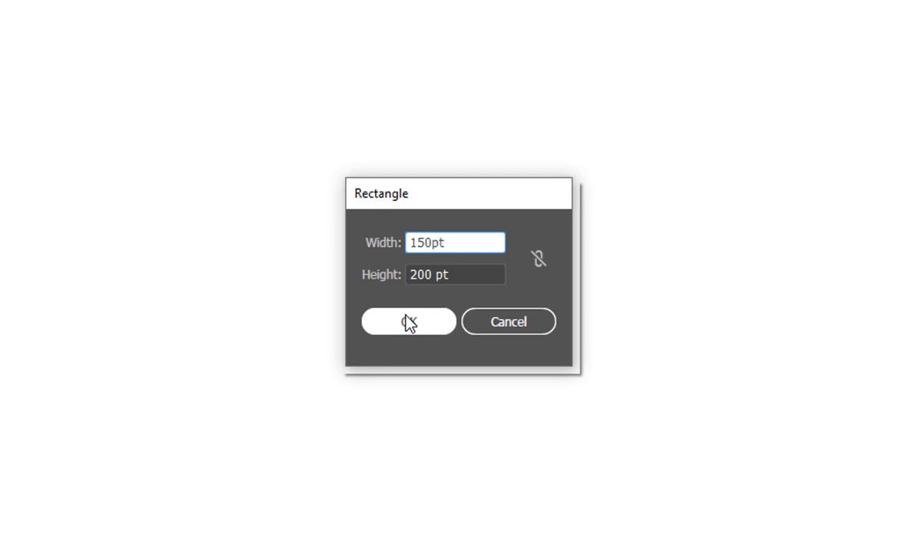
Draw a 150 pt by 200 pt rectangle and move it toward the upper-left area of the artboard
left_click(410, 322)
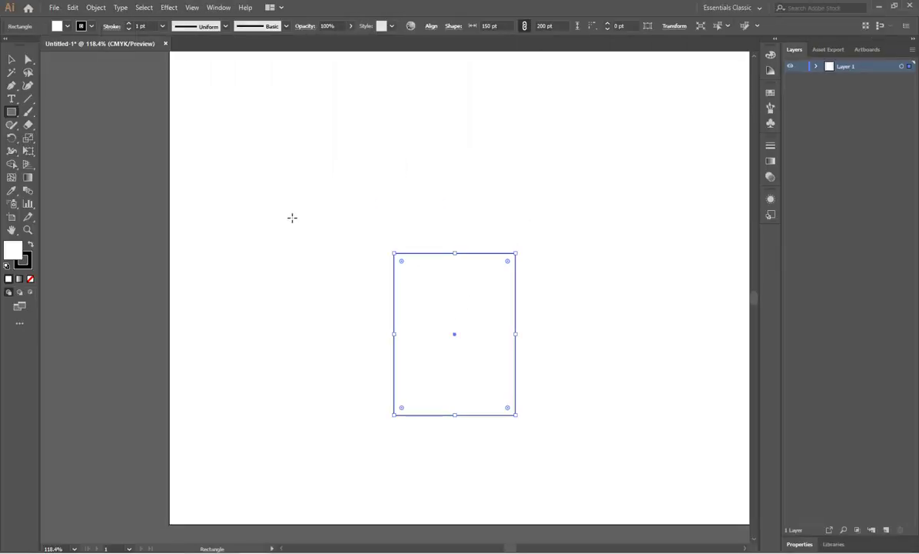
left_click(12, 60)
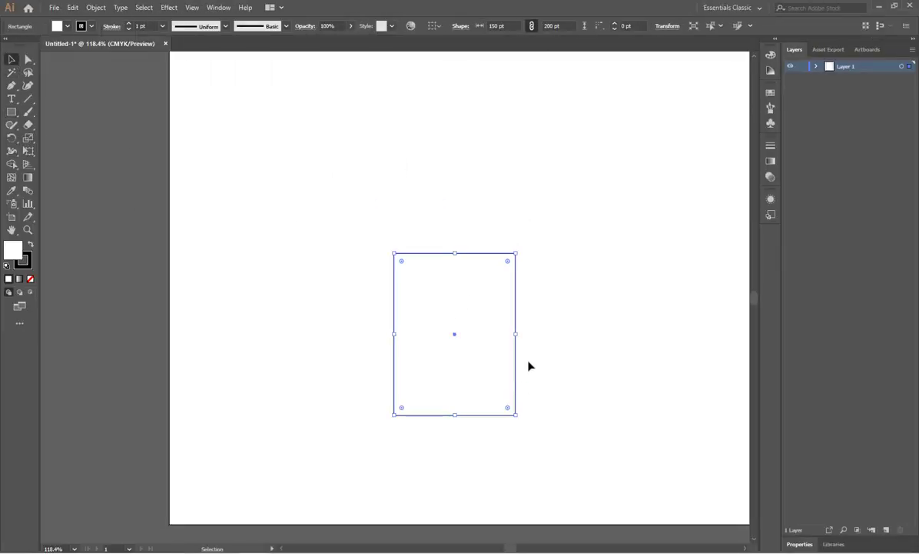
left_click_drag(515, 365, 425, 259)
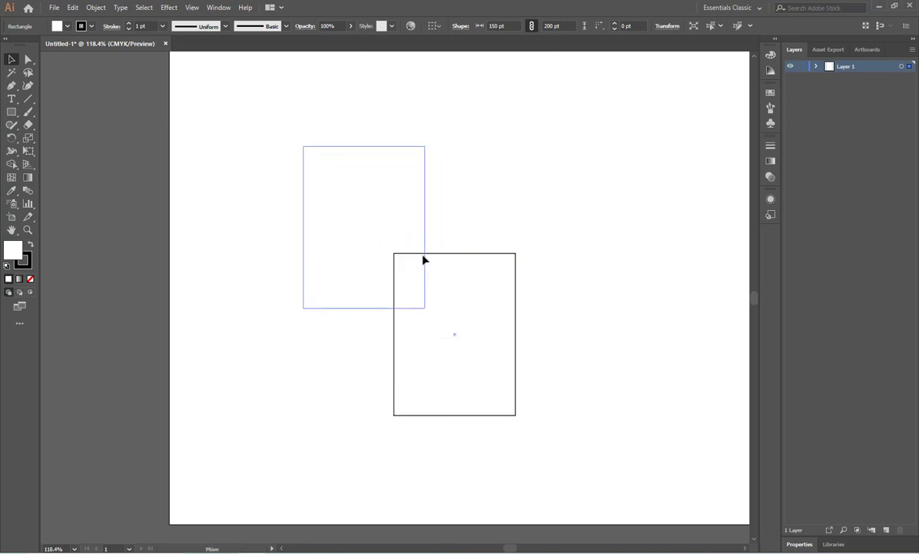
left_click(540, 306)
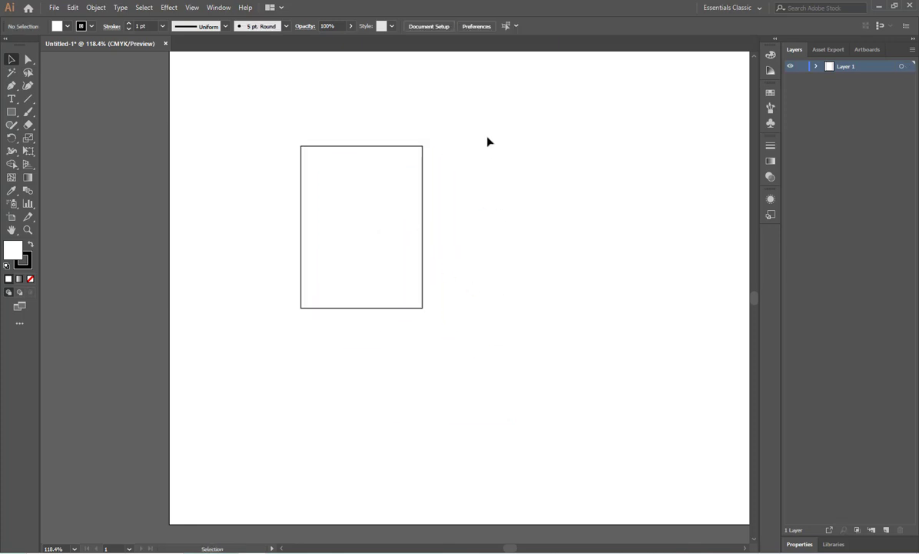
Round only the rectangle's top-left corner to a radius of about 63 pt
left_click_drag(471, 126, 269, 370)
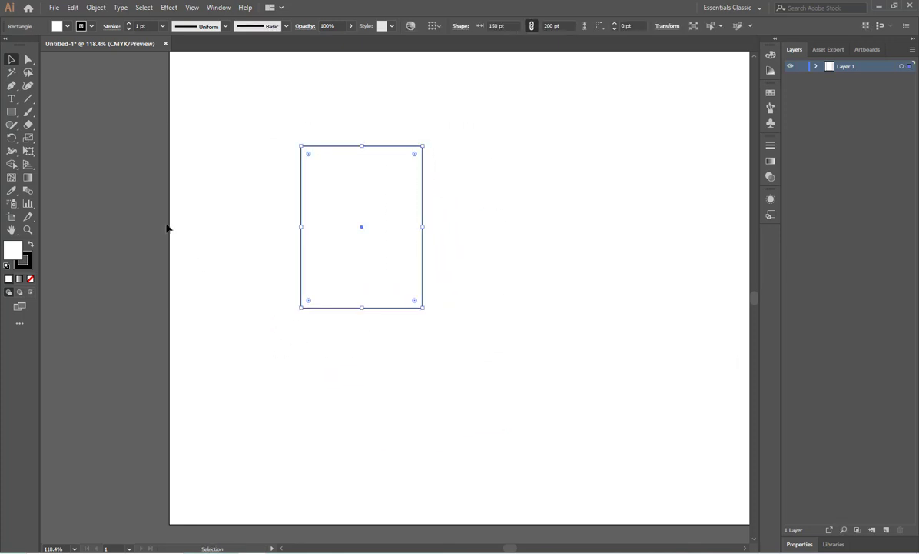
left_click(29, 59)
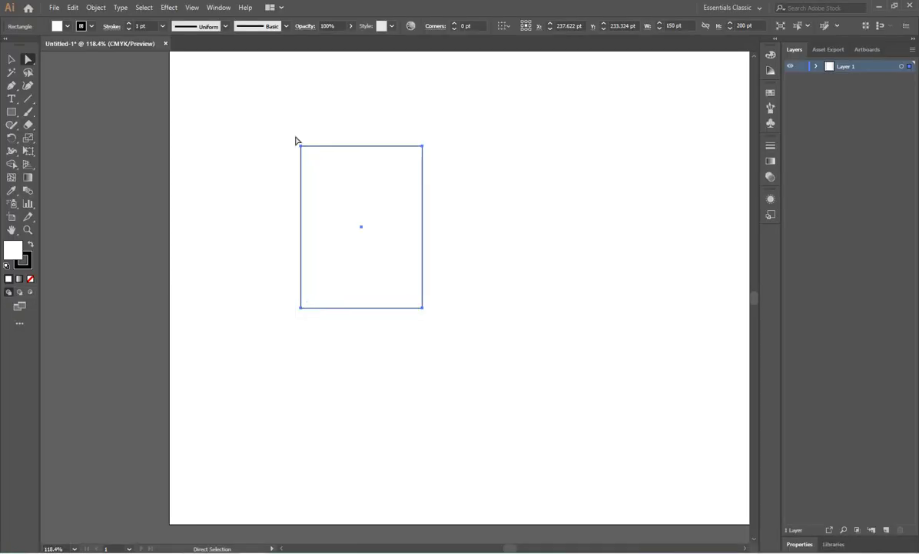
left_click(299, 153)
left_click(300, 146)
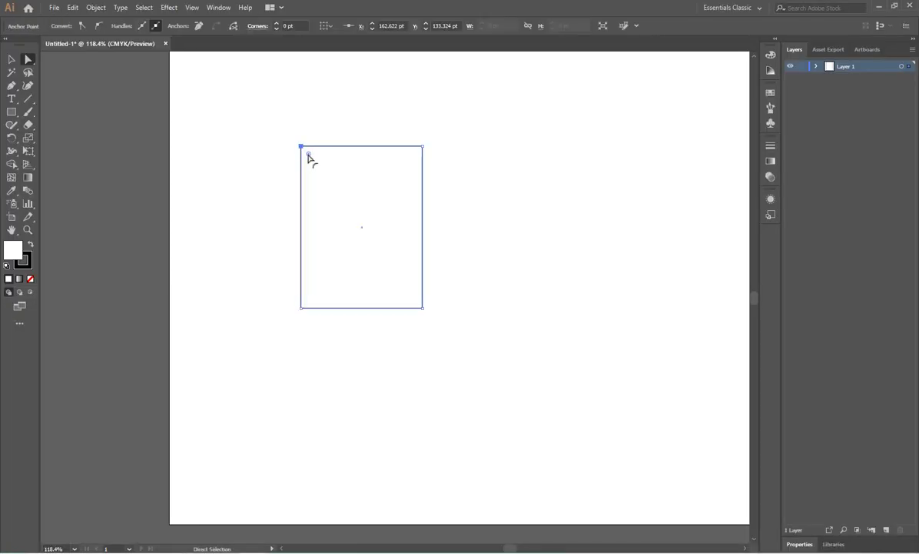
left_click_drag(310, 156, 356, 236)
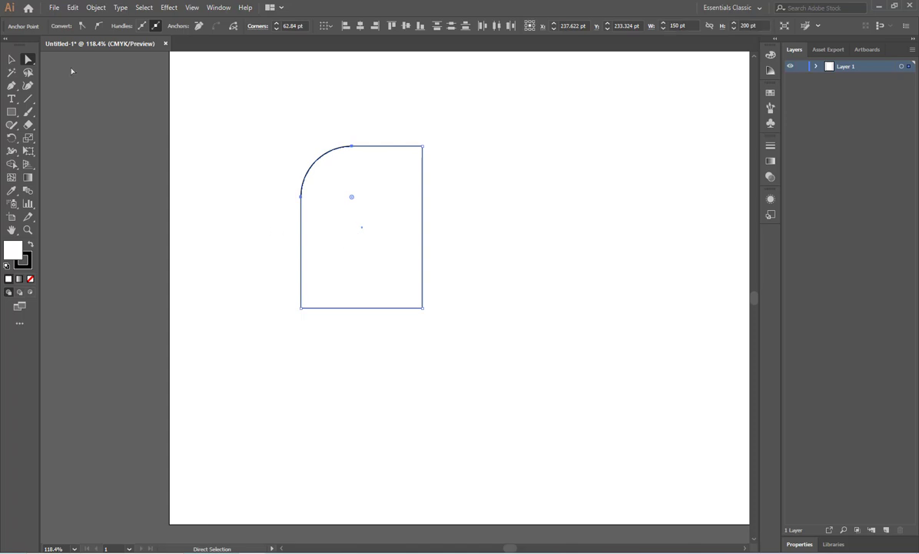
left_click(11, 60)
left_click(452, 242)
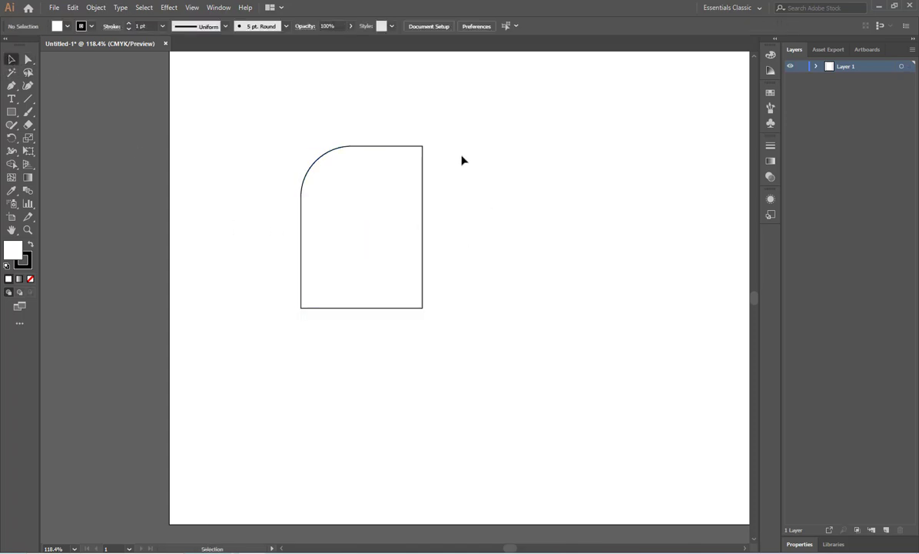
Copy the rounded shape and paste the copy in front of the original
left_click_drag(475, 121, 277, 349)
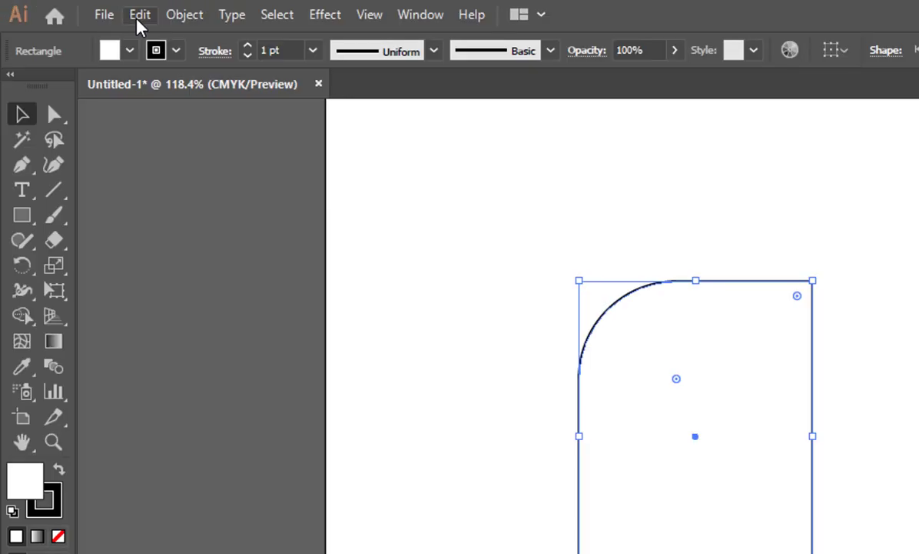
left_click(73, 9)
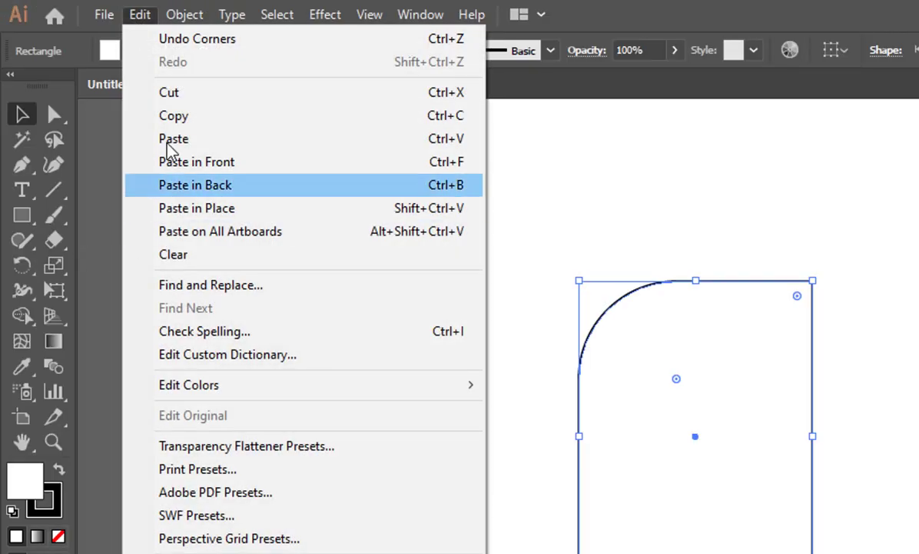
left_click(173, 115)
left_click(139, 14)
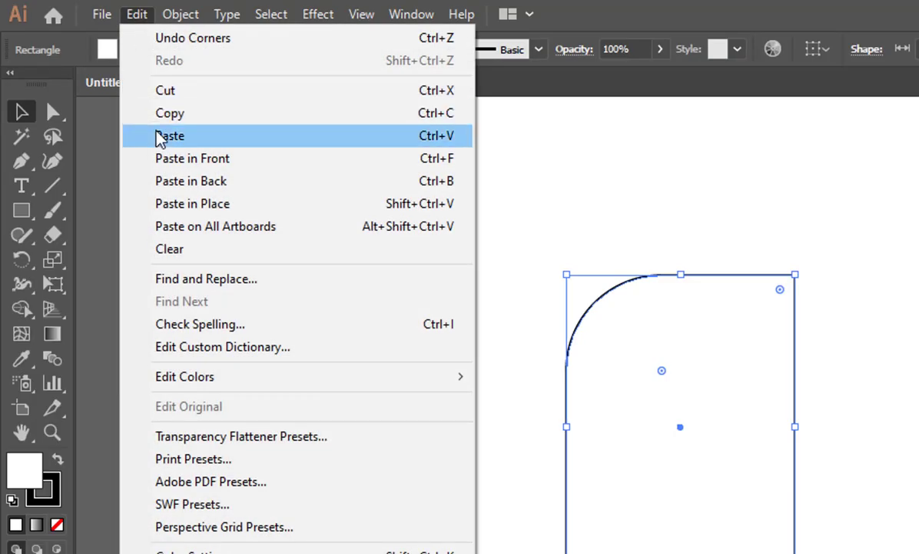
left_click(168, 159)
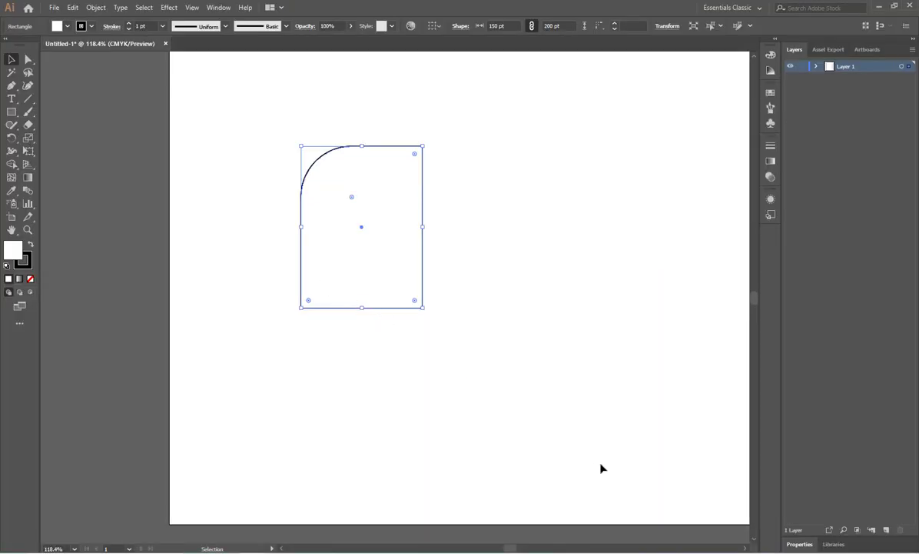
Nudge the pasted copy horizontally about 28 pt to the right of the original shape
key("Right")
key("Right")
key("Right")
key("Right")
key("Right")
key("Right")
key("Right")
key("Right")
key("Right")
key("Right")
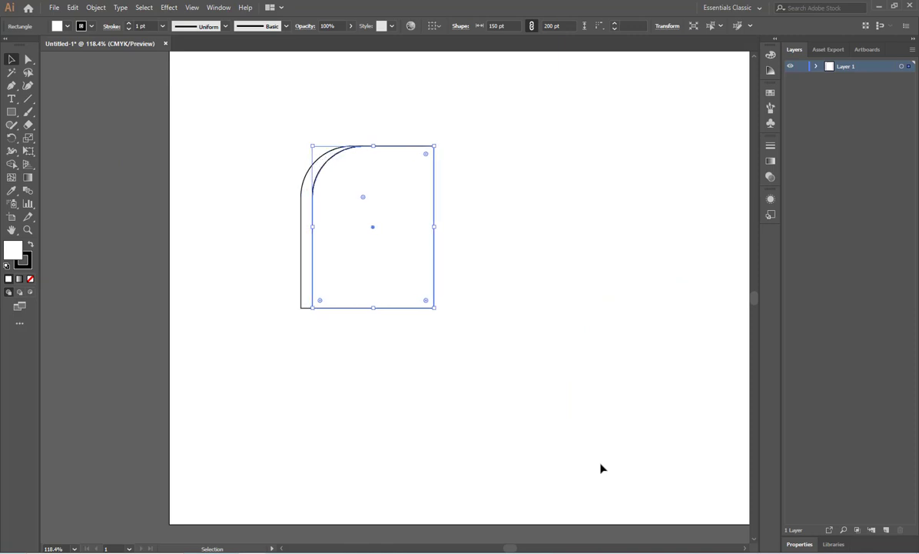
key("Right")
key("Right")
key("Right")
key("Right")
key("Right")
key("Right")
key("Right")
key("Right")
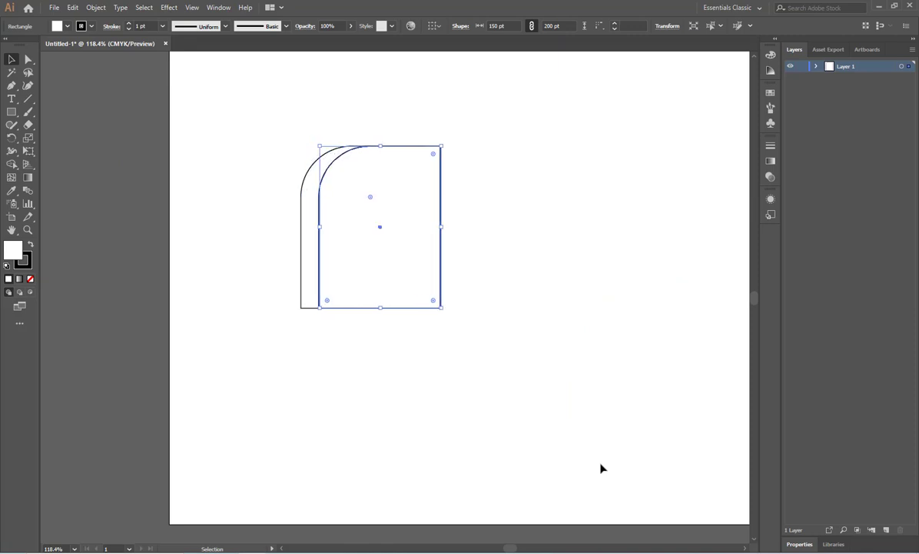
key("Right")
key("Right")
key("Right")
key("Right")
key("Right")
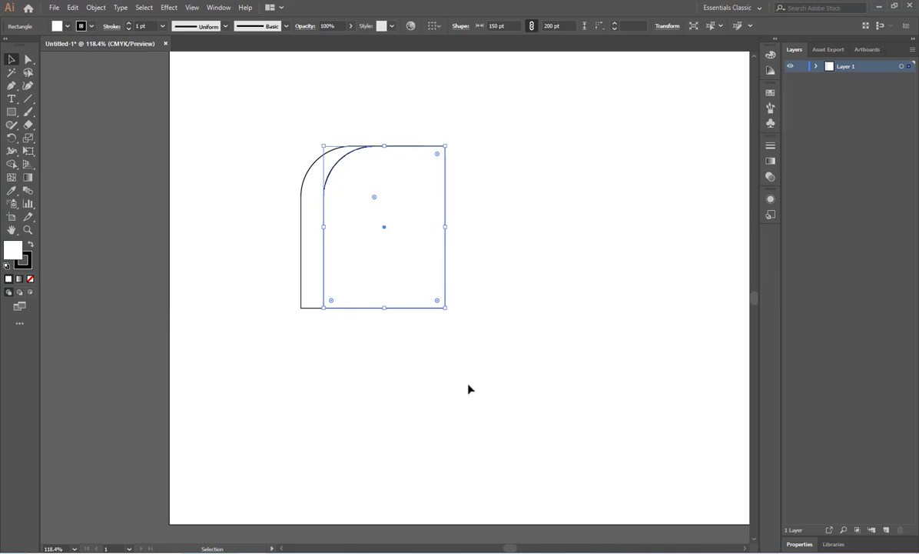
Duplicate the two overlapping rounded shapes together and place the duplicate pair directly below the originals
left_click_drag(505, 107, 261, 373)
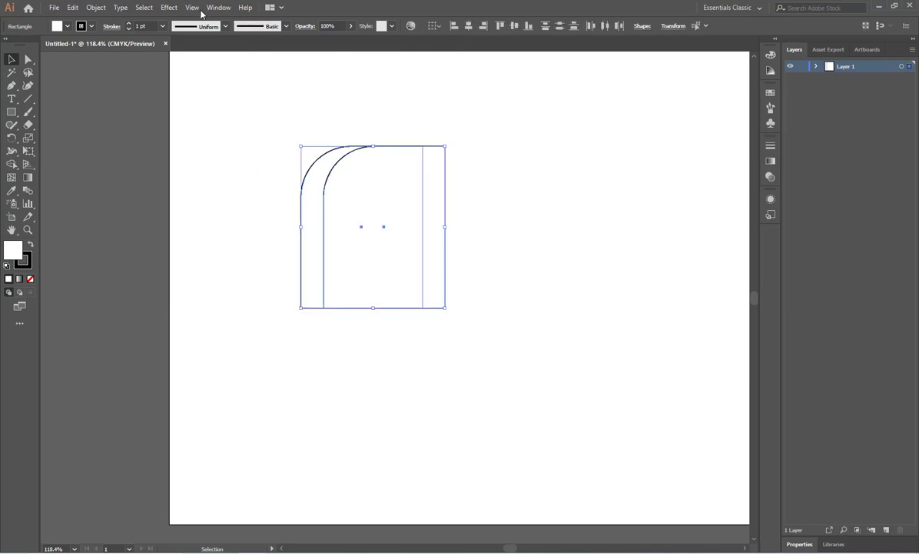
key("a")
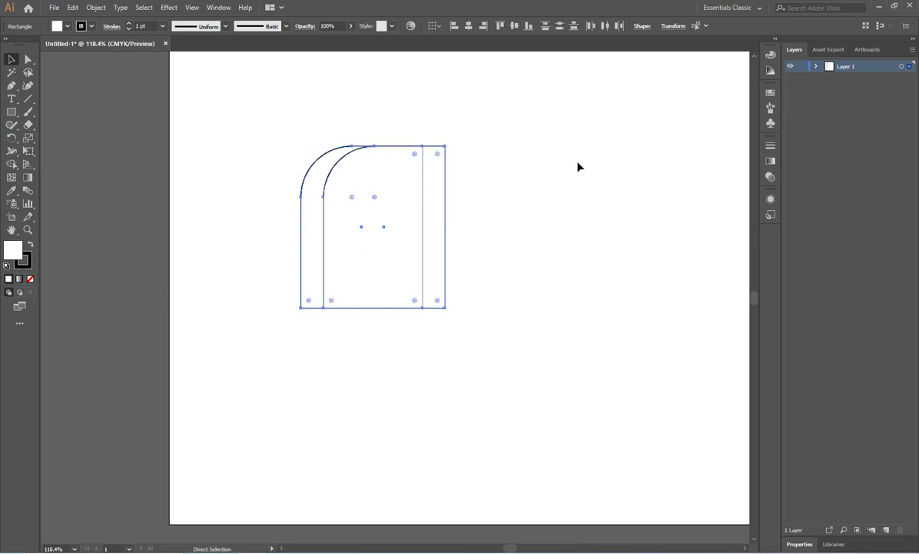
key("v")
left_click_drag(432, 290, 420, 485)
left_click(518, 128)
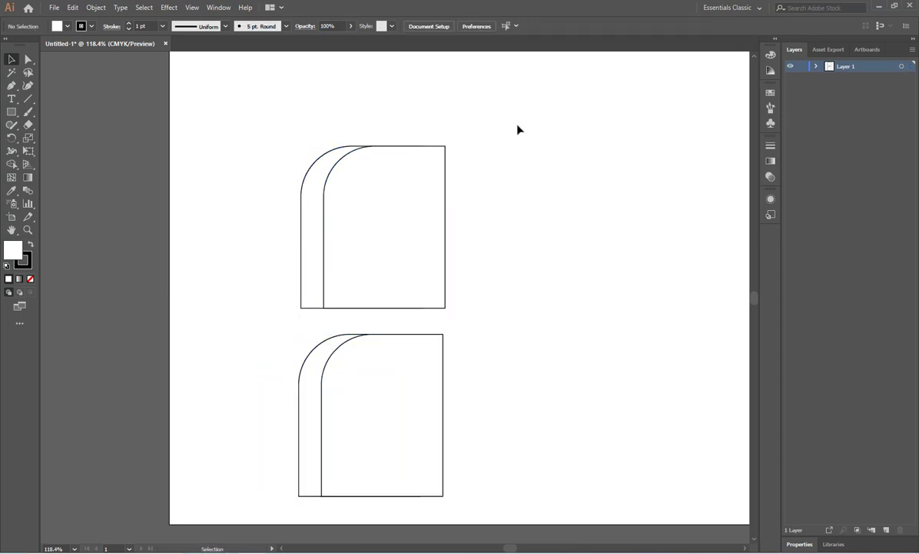
Subtract the front shape from the back one in the upper pair with Pathfinder's Minus Front to leave a curved stripe
mouse_move(517, 128)
left_mouse_down()
mouse_move(275, 260)
mouse_move(293, 258)
mouse_move(265, 260)
left_mouse_up()
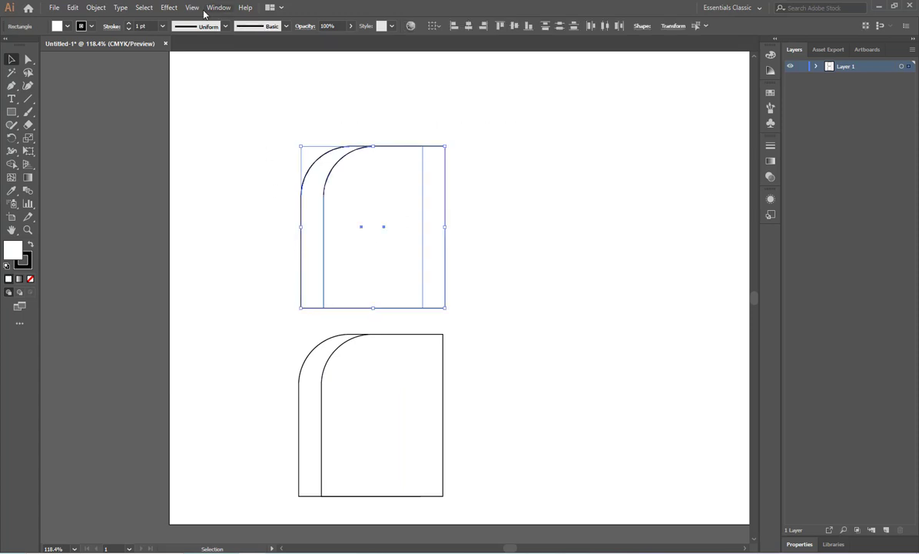
left_click(214, 7)
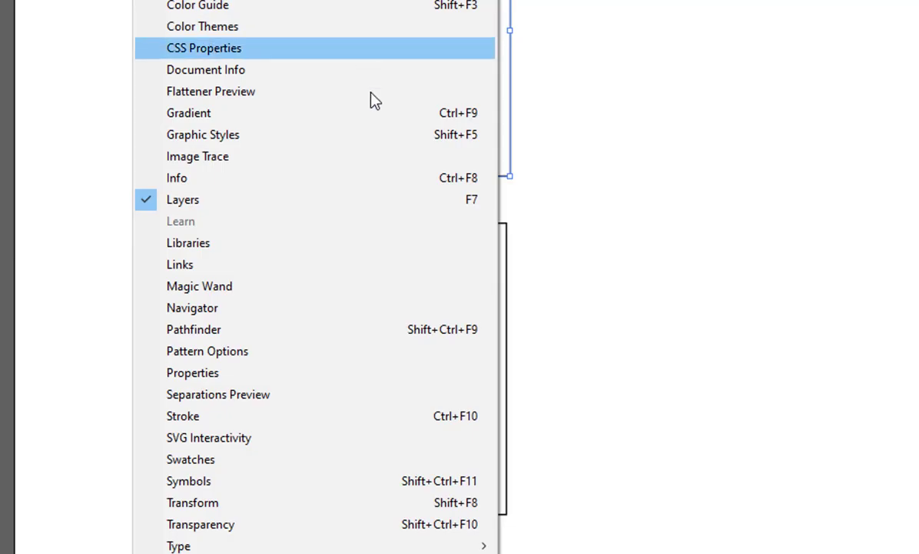
left_click(319, 336)
left_click(744, 221)
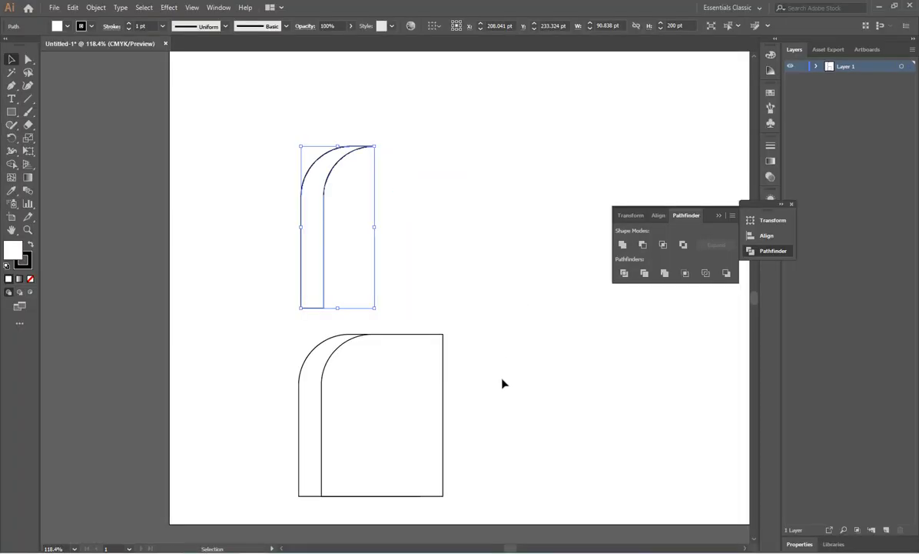
Delete both duplicate rounded shapes below the curved stripe
left_click_drag(512, 365, 216, 376)
left_click(19, 13)
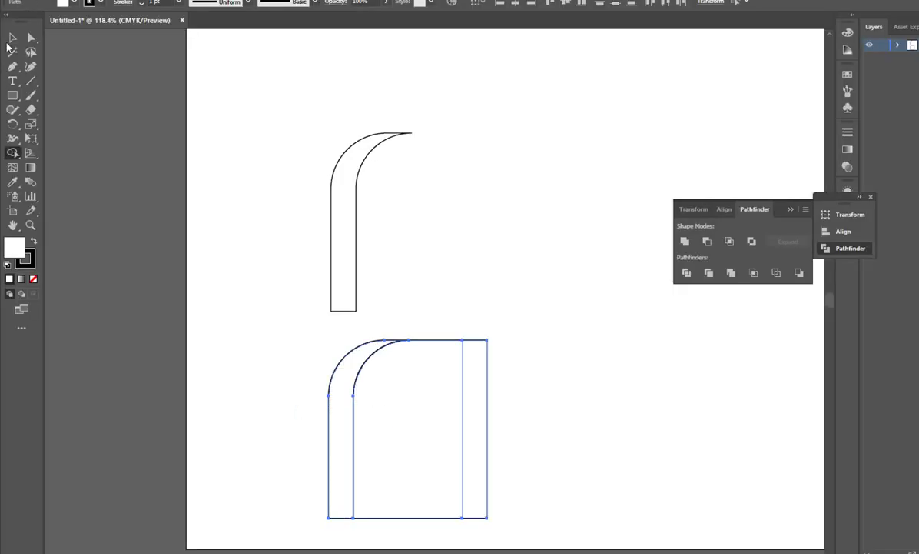
left_click(13, 37)
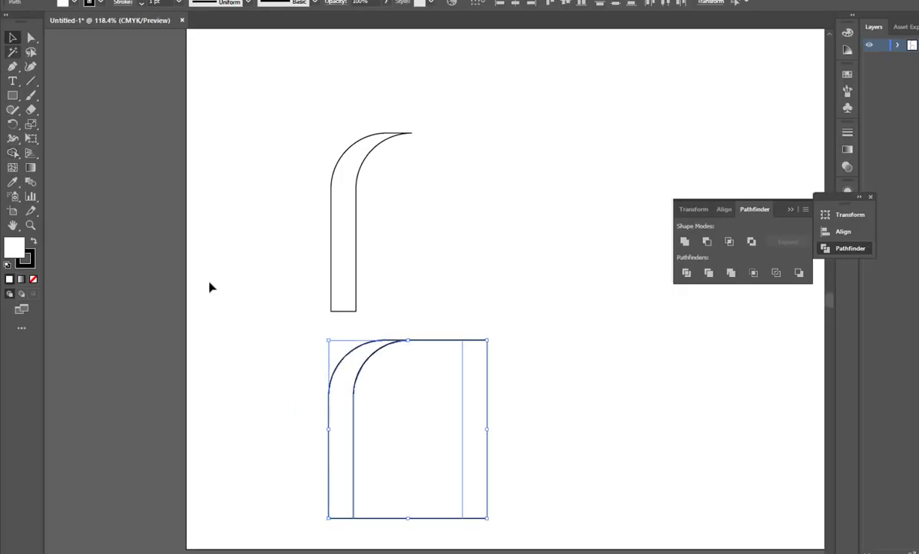
left_click(296, 408)
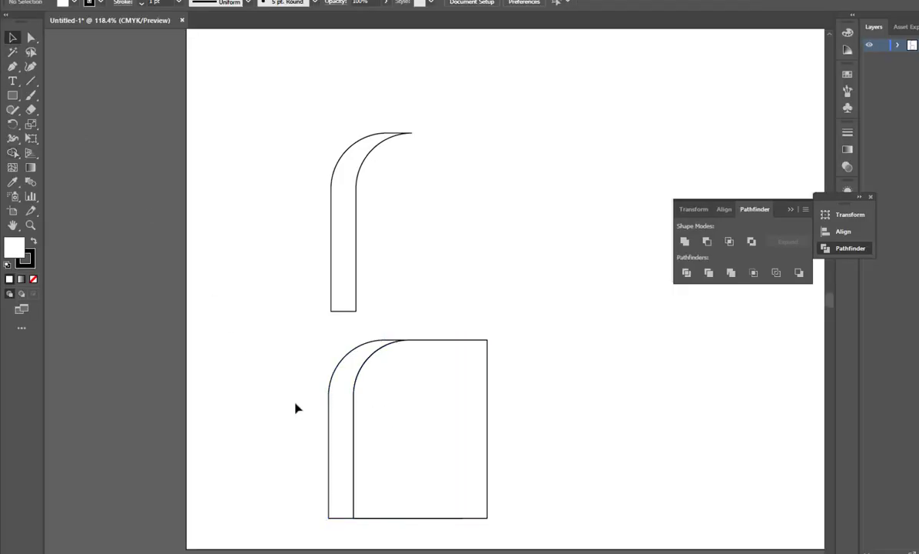
left_click(330, 432)
key("Delete")
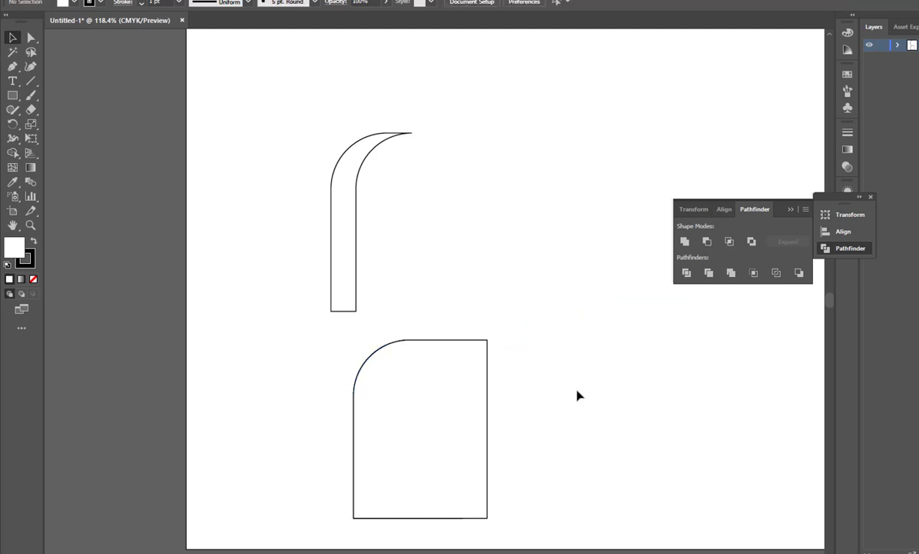
left_click_drag(585, 386, 431, 534)
key("Delete")
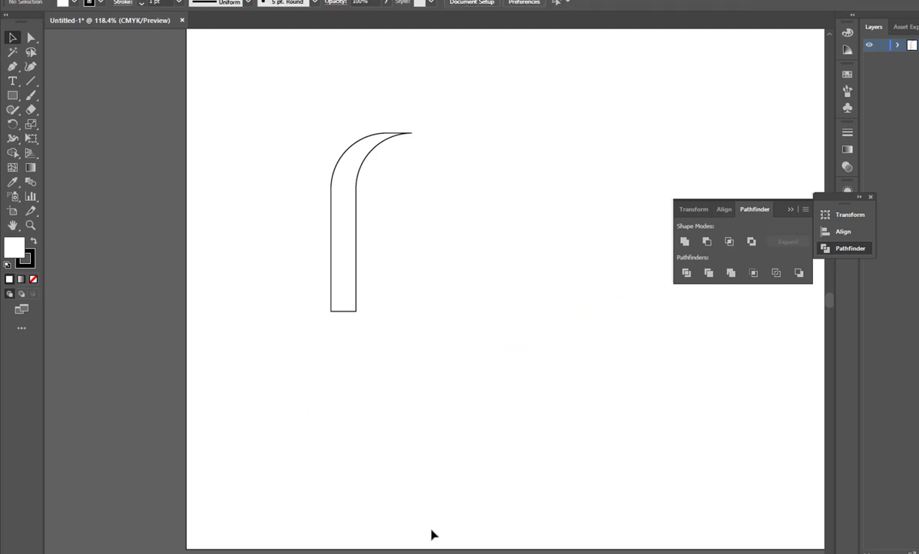
key("ctrl+v")
left_click(522, 372)
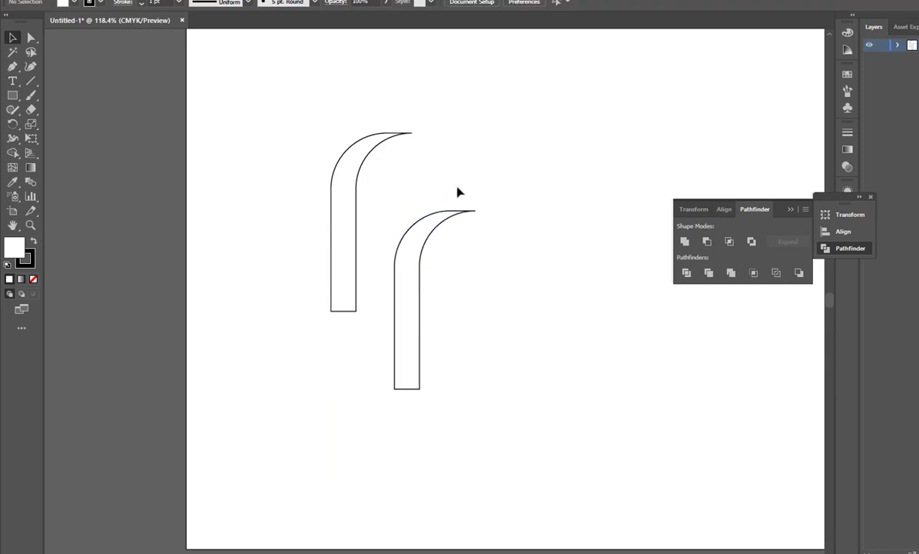
left_click_drag(483, 173, 395, 413)
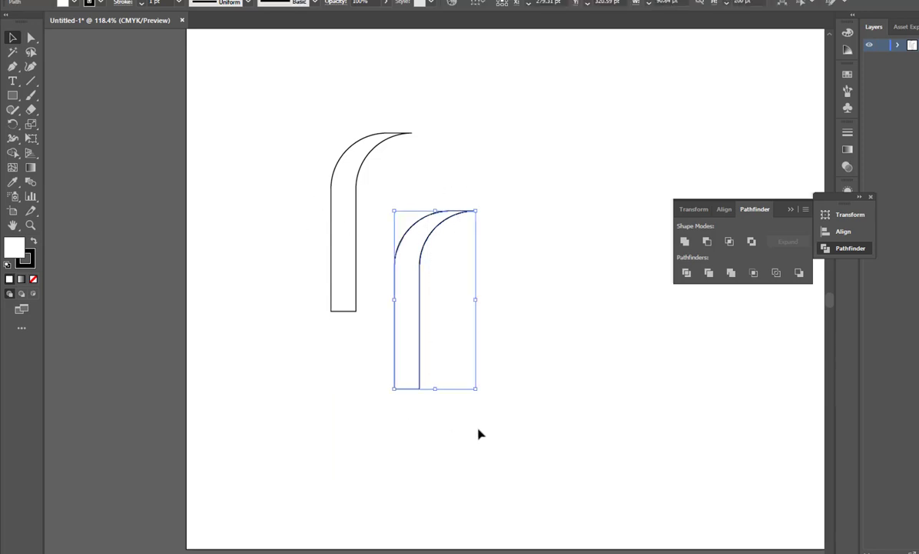
key("Delete")
Swap the curved stripe's fill and stroke so the fill is black, and set its stroke to None
left_click_drag(433, 113, 267, 342)
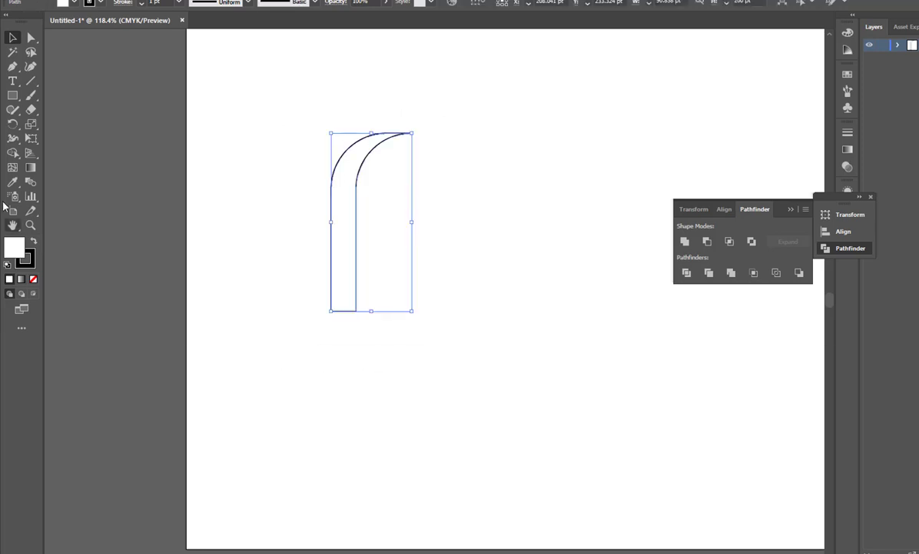
left_click(34, 243)
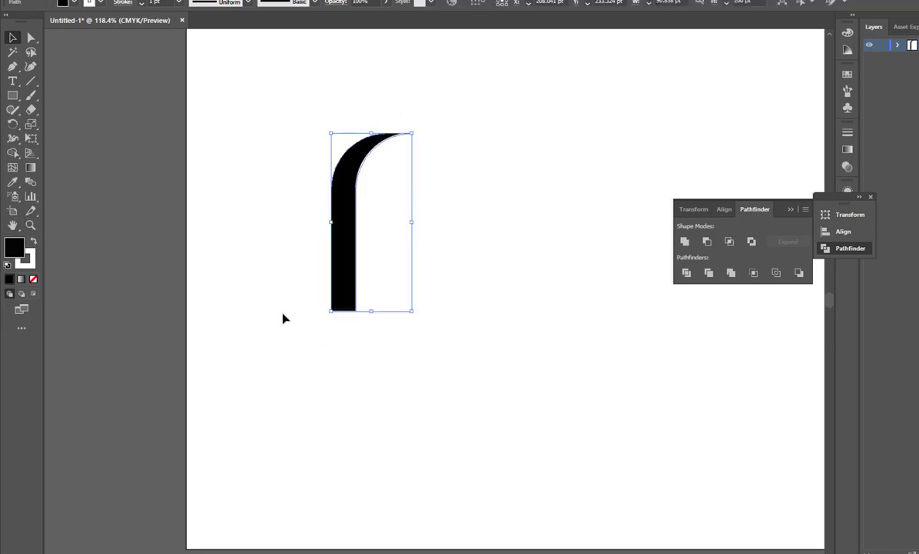
left_click(102, 4)
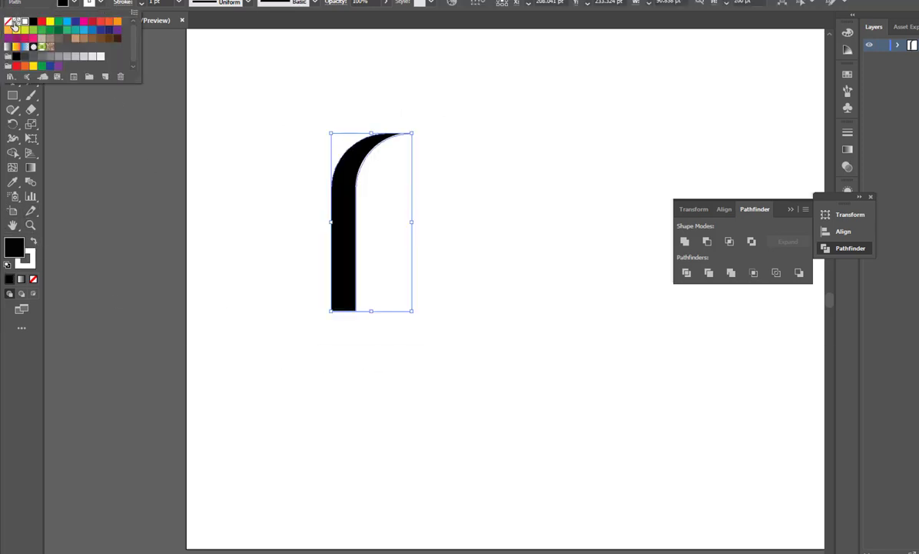
left_click(8, 23)
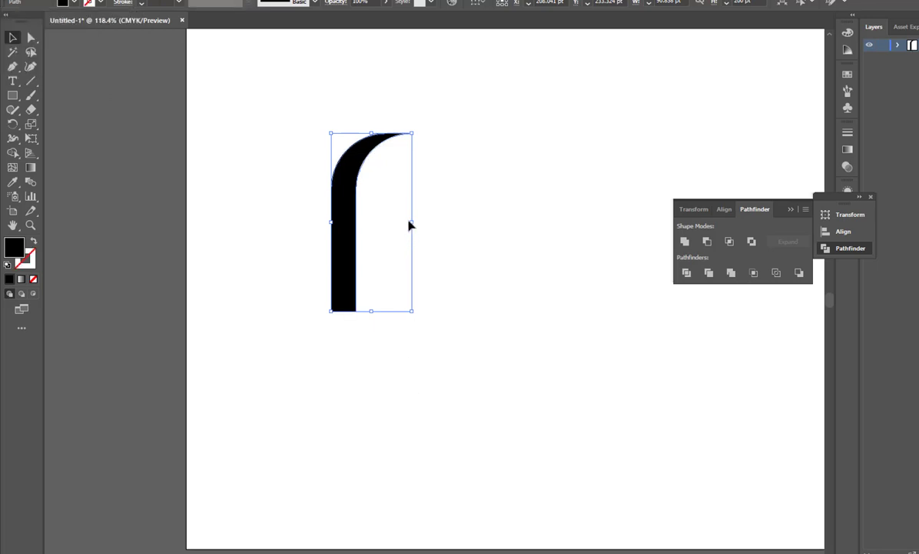
Duplicate the black curved stripe about 49 pt to the right and repeat the transformation to add a third stripe
left_click_drag(415, 213, 299, 354)
left_click_drag(344, 262, 389, 259)
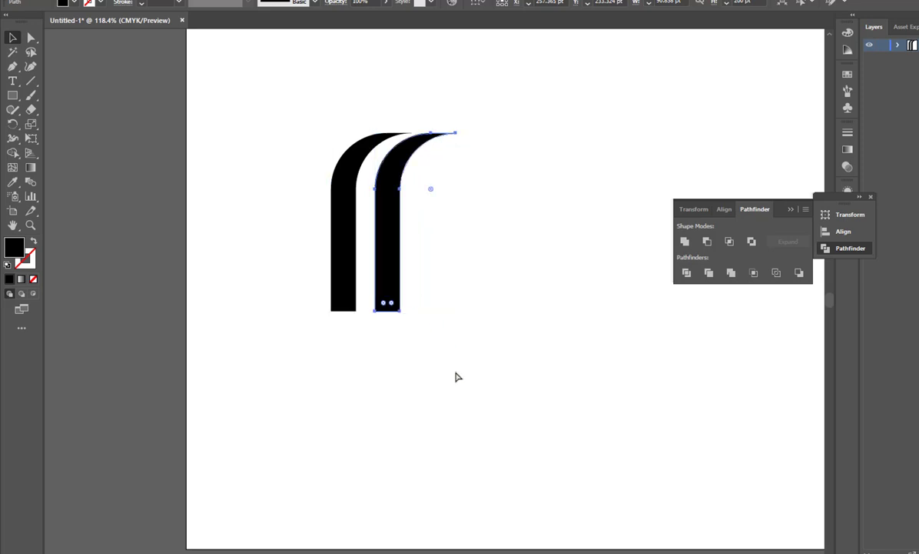
key("ctrl+d")
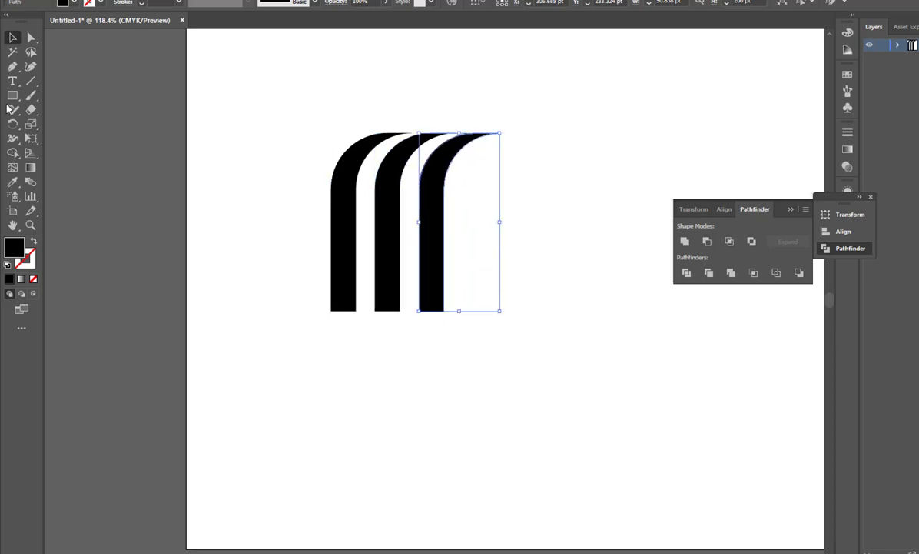
Reflect a copy of the third curved stripe across the vertical axis
left_click(15, 125)
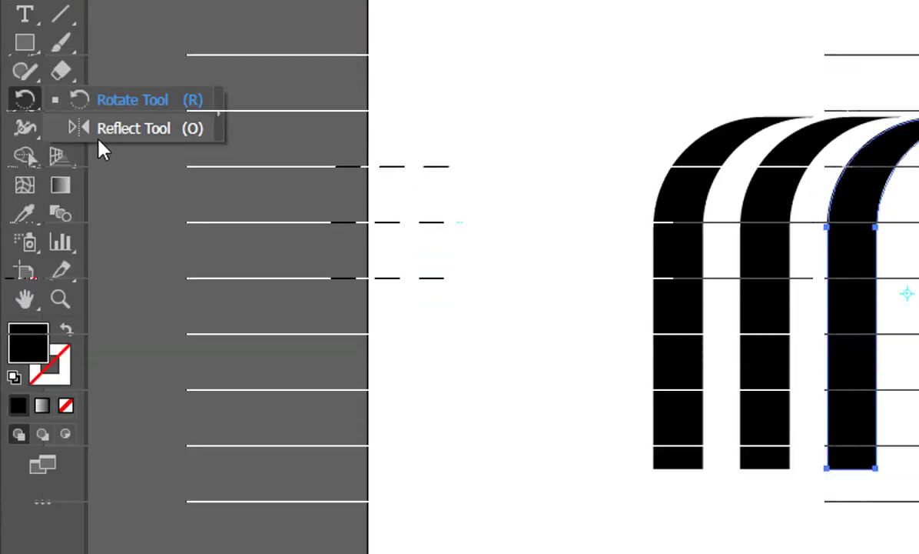
left_click(98, 133)
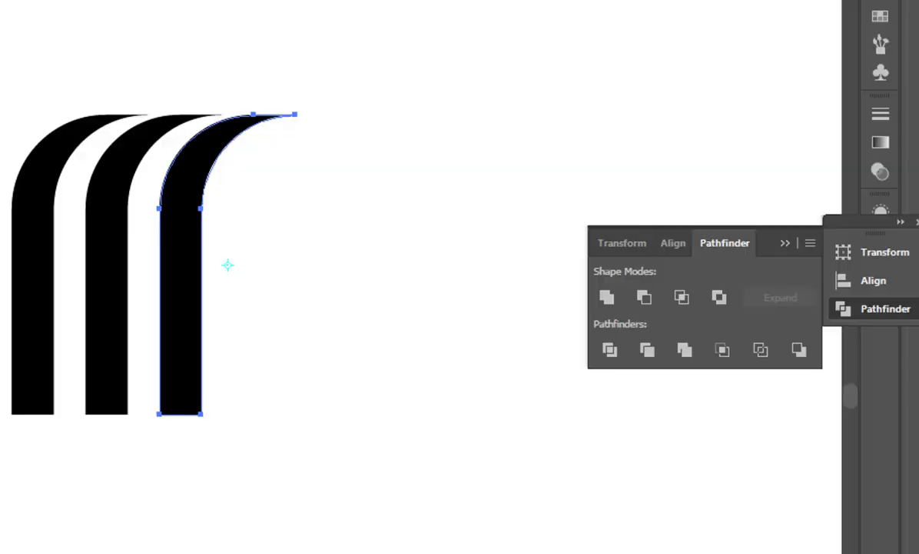
key("Return")
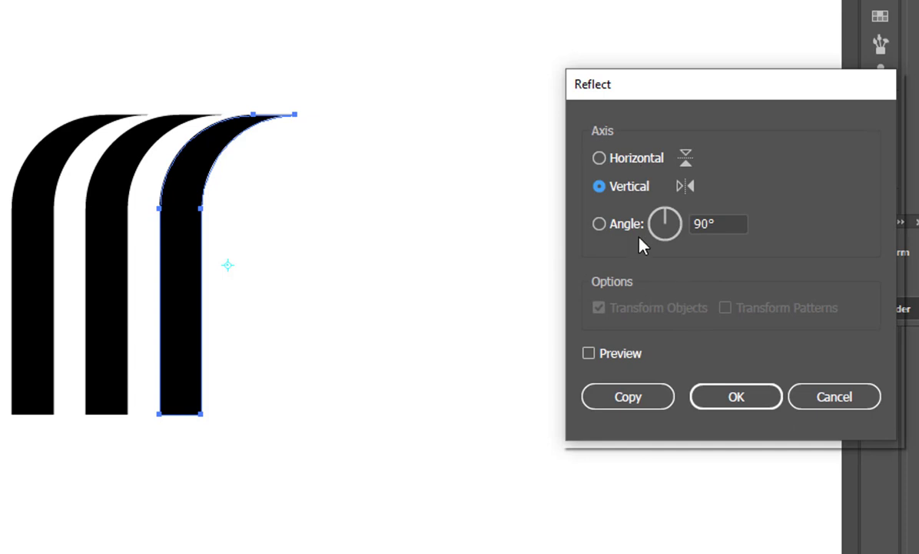
left_click(616, 355)
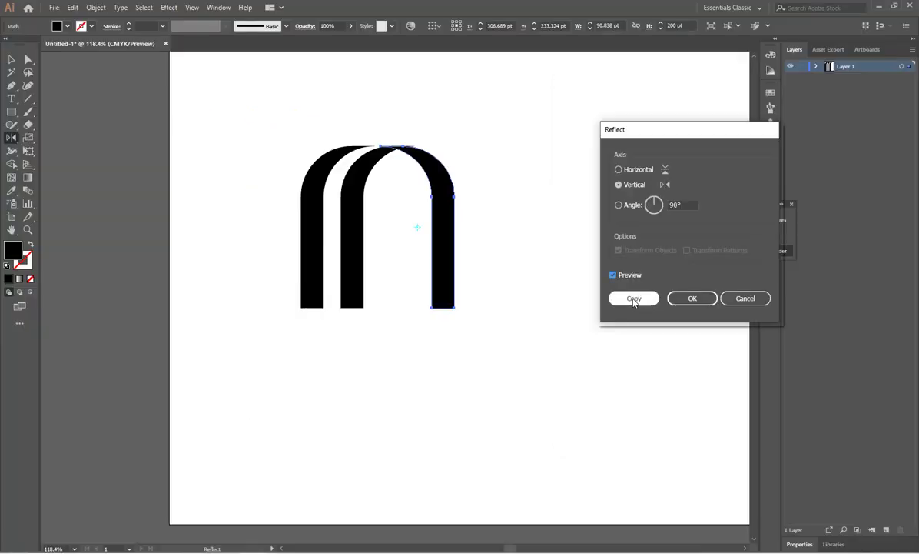
left_click(627, 396)
Move the mirrored stripe about 88 pt to the right so its curved tip meets the third stripe's tip
left_click(12, 59)
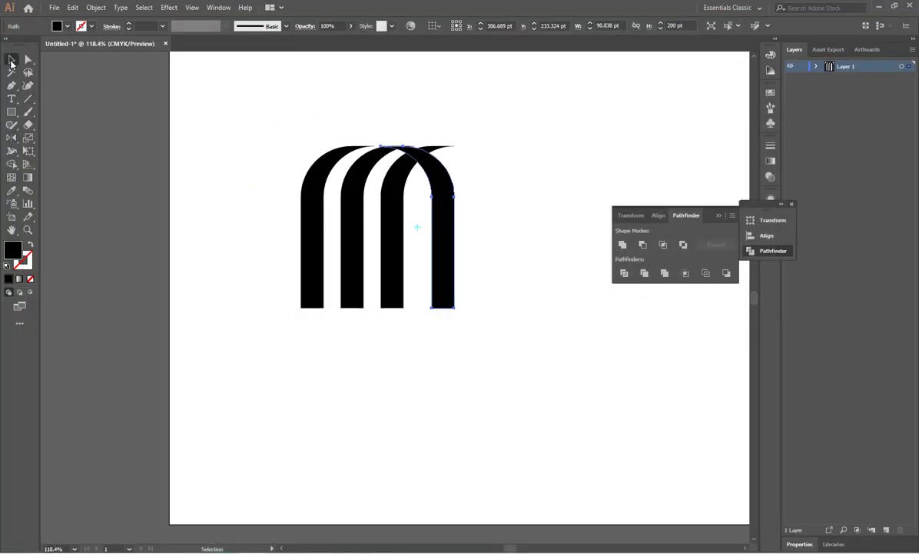
key("Right")
key("Right")
key("Right")
key("Right")
key("Right")
key("Right")
key("Right")
key("Right")
key("Right")
key("Right")
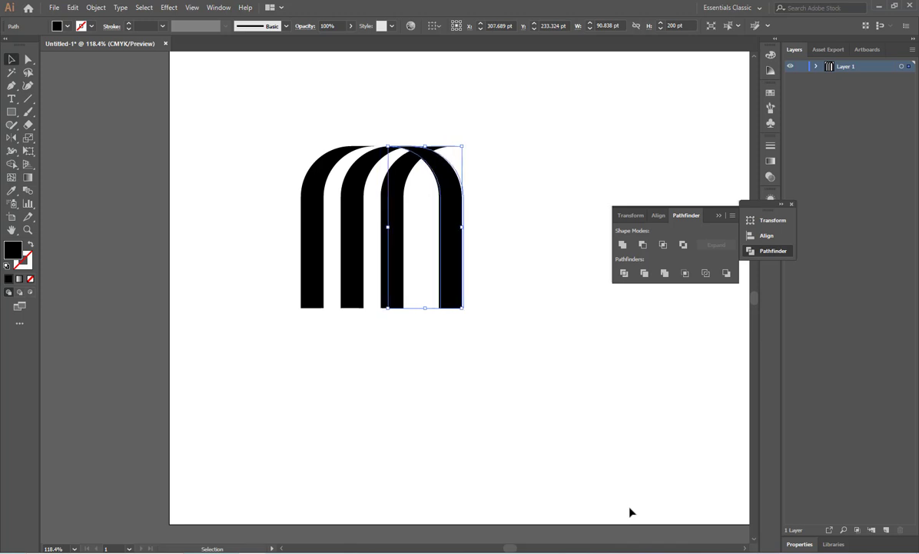
key("Right")
key("Right")
key("Right")
key("Right")
key("Right")
key("Right")
key("Right")
key("Right")
key("Right")
key("Right")
key("Right")
key("Right")
key("Right")
key("Right")
key("Right")
key("Right")
key("Right")
key("Right")
key("Right")
key("Right")
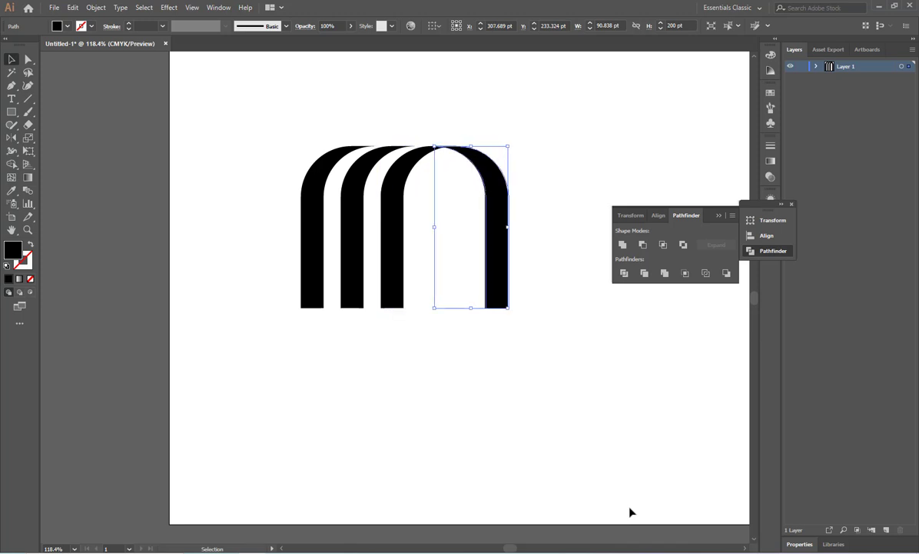
key("Right")
key("Right")
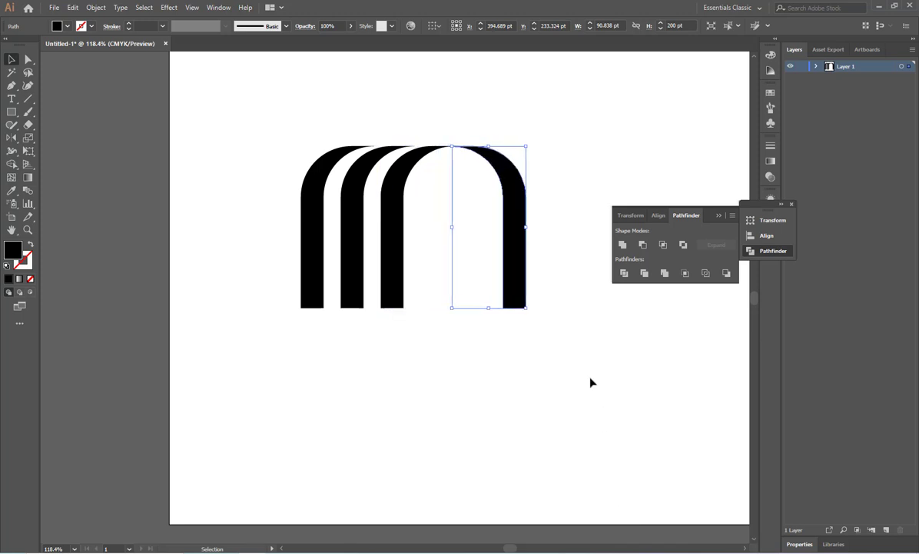
Fine-tune the mirrored stripe's horizontal position so its tip and the third stripe's tip form an arch
left_click(566, 258)
left_click_drag(576, 272, 502, 310)
key("Right")
key("Right")
key("Right")
key("Right")
key("Right")
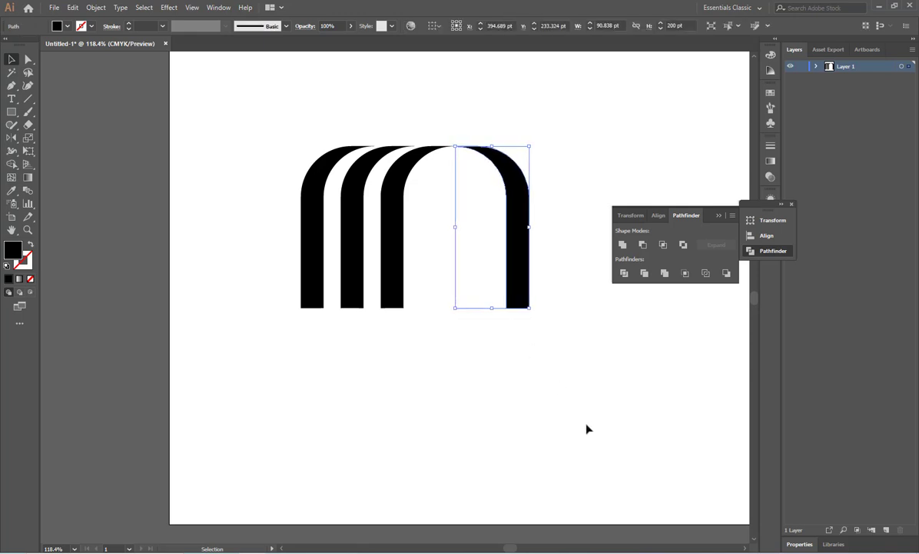
key("Right")
key("Right")
key("Right")
key("Right")
key("Right")
left_click(556, 427)
left_click_drag(562, 271, 502, 316)
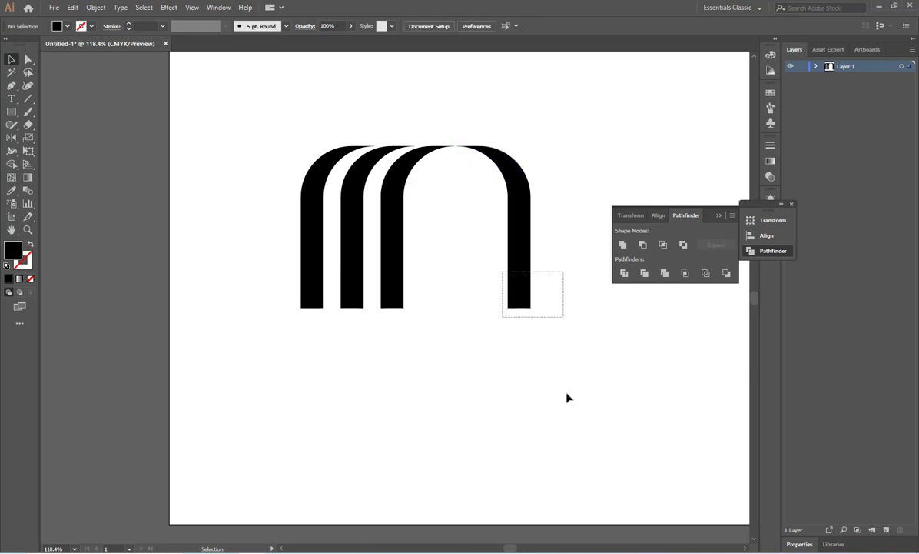
key("Left")
key("Left")
key("Left")
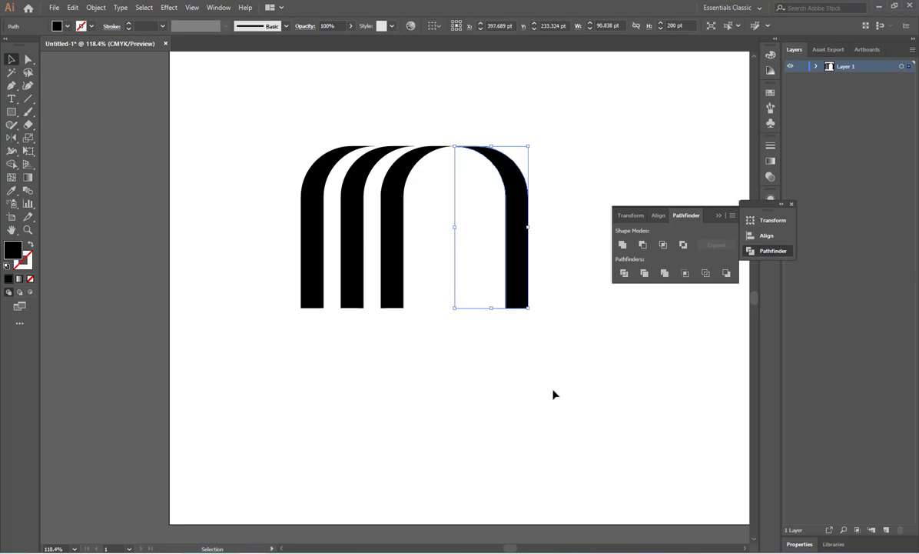
left_click(553, 390)
left_click(523, 240)
left_click(594, 351)
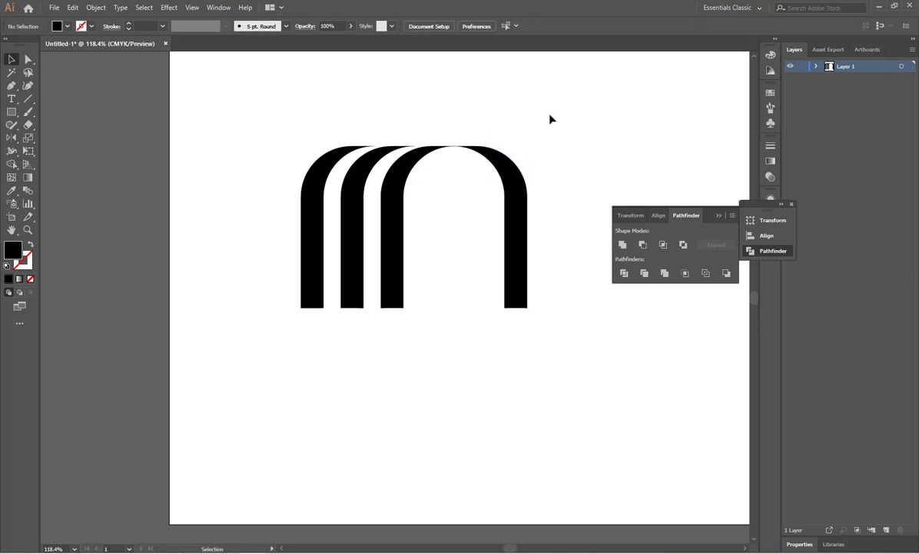
Group the three original curved stripes, leaving the mirrored stripe out of the group
left_click_drag(550, 119, 435, 333)
left_click(431, 352)
left_click_drag(435, 222, 279, 340)
right_click(365, 256)
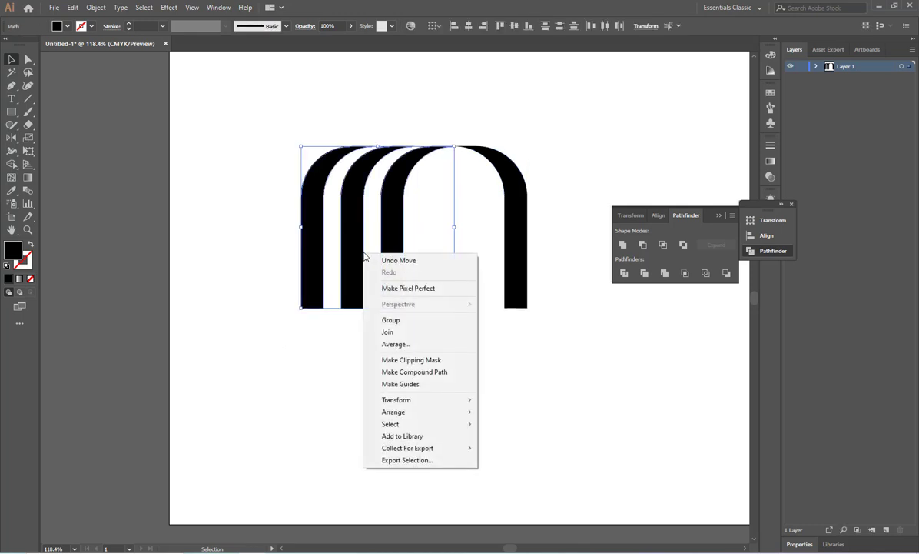
left_click(263, 228)
left_click_drag(263, 236, 416, 303)
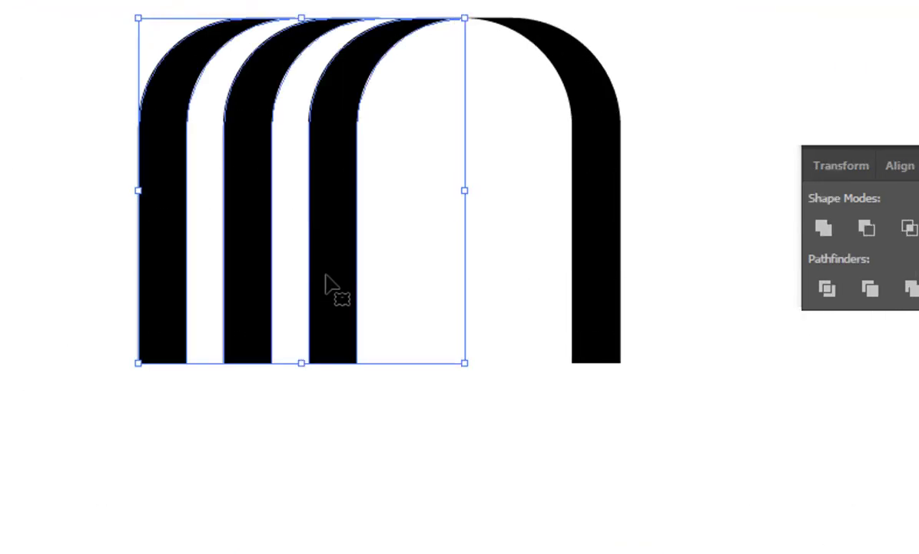
right_click(347, 283)
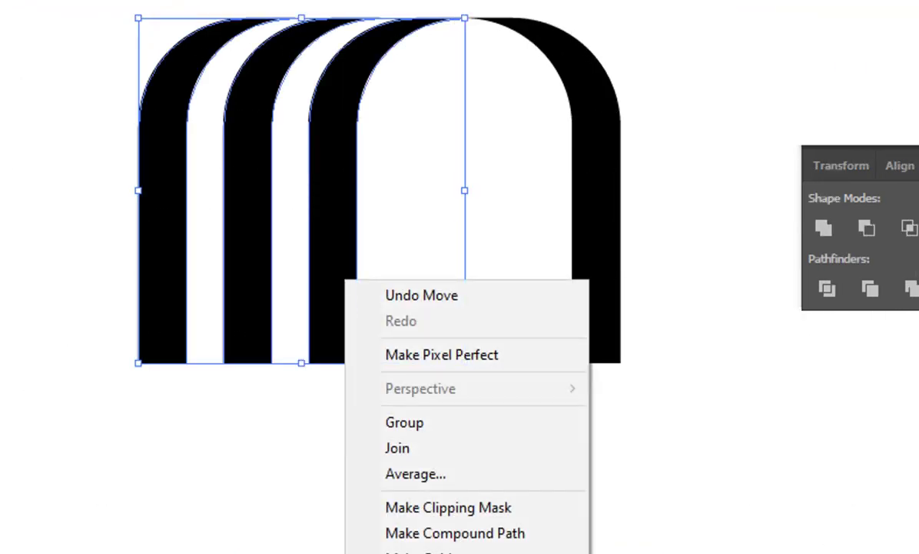
left_click(391, 423)
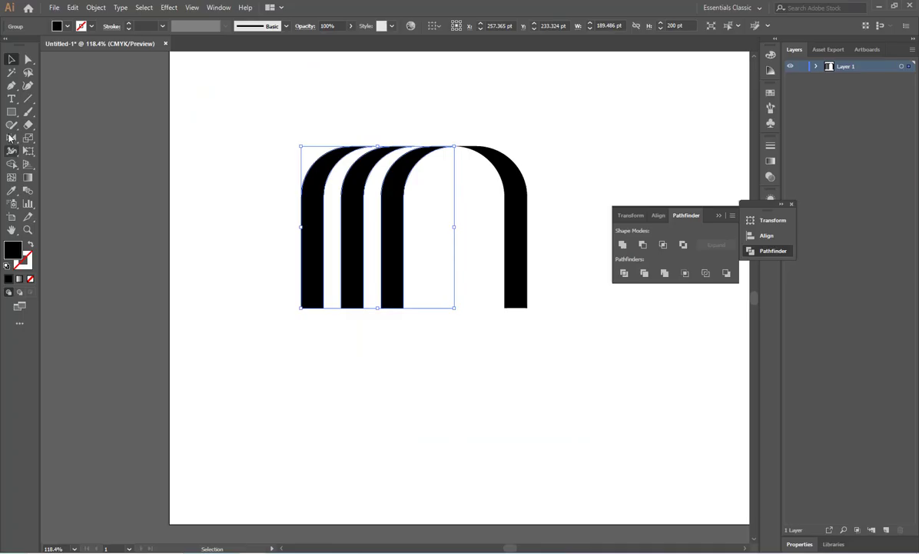
Try a copy of the three-stripe group rotated by 90° and undo it
left_click_drag(11, 138, 34, 139)
double_click(11, 138)
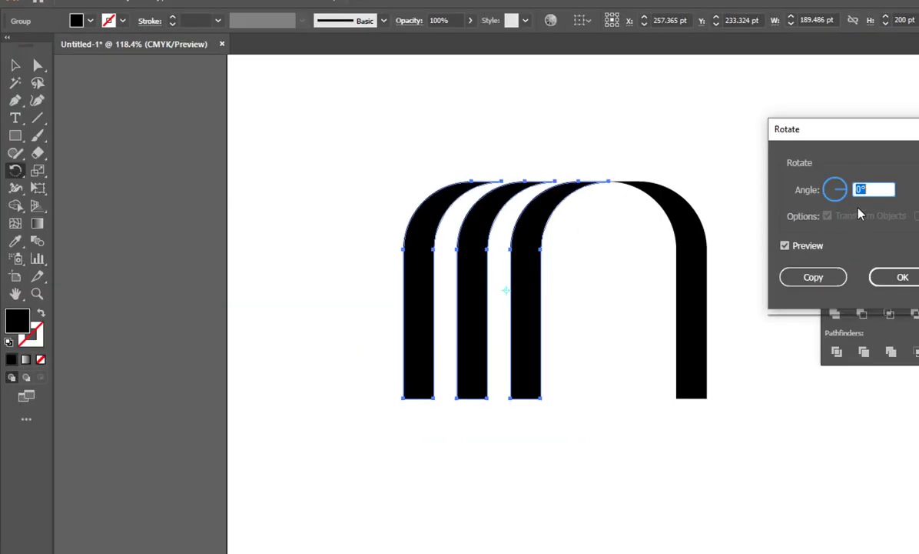
type("90")
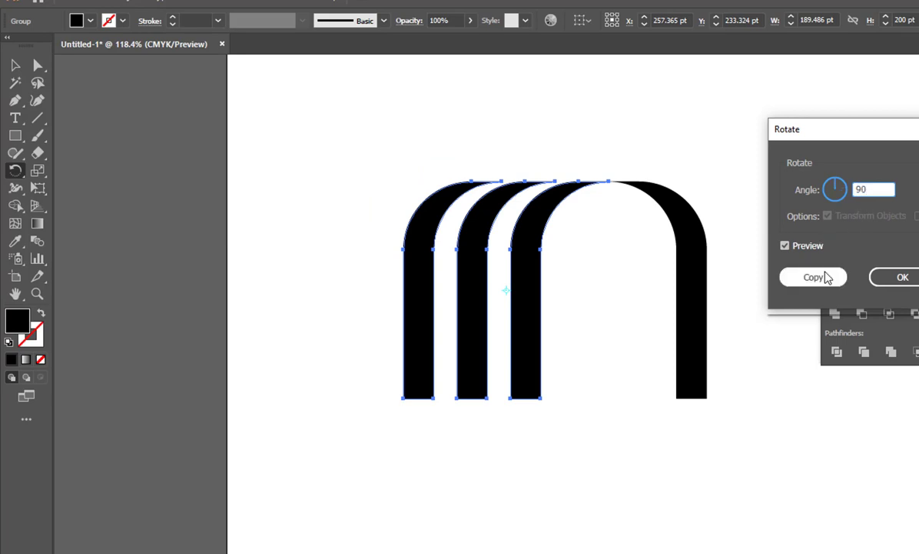
left_click(823, 276)
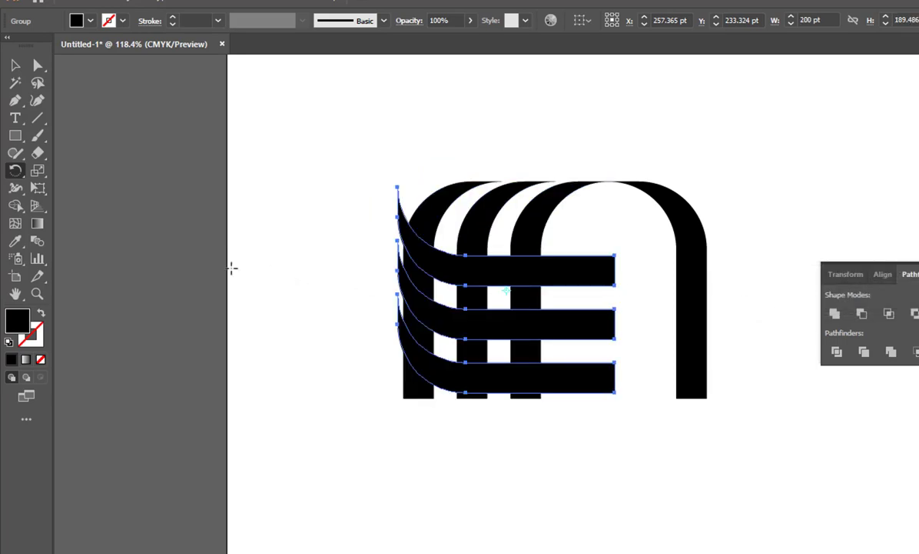
key("ctrl+z")
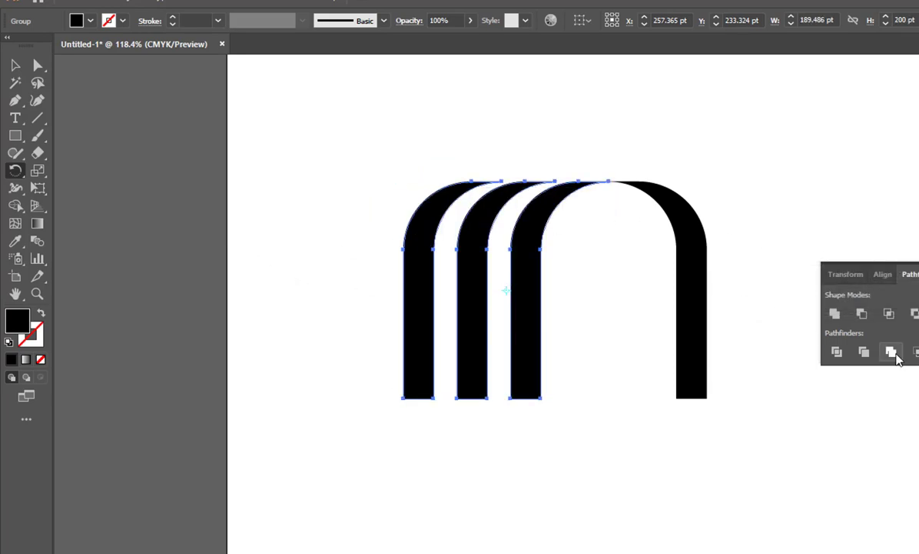
Create a copy of the three-stripe group rotated by 270°
double_click(12, 176)
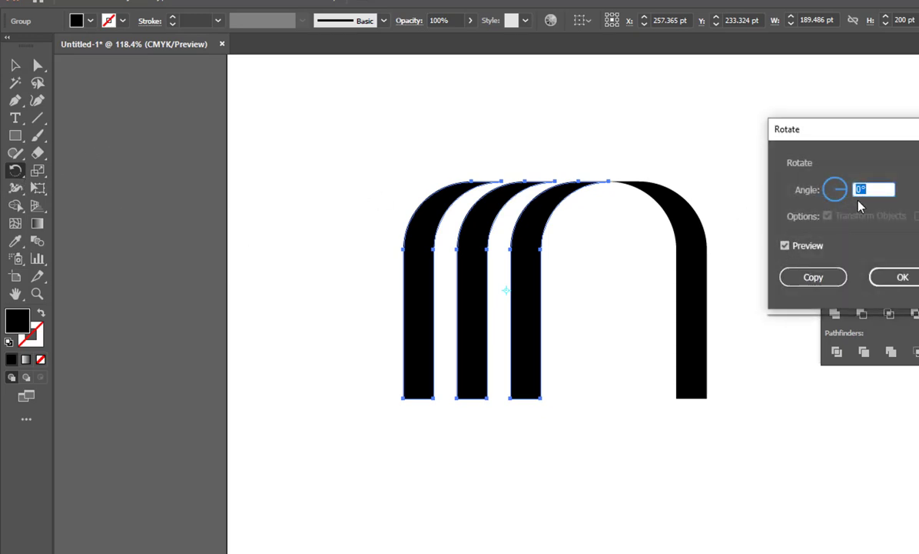
type("270")
left_click(813, 254)
left_click(814, 254)
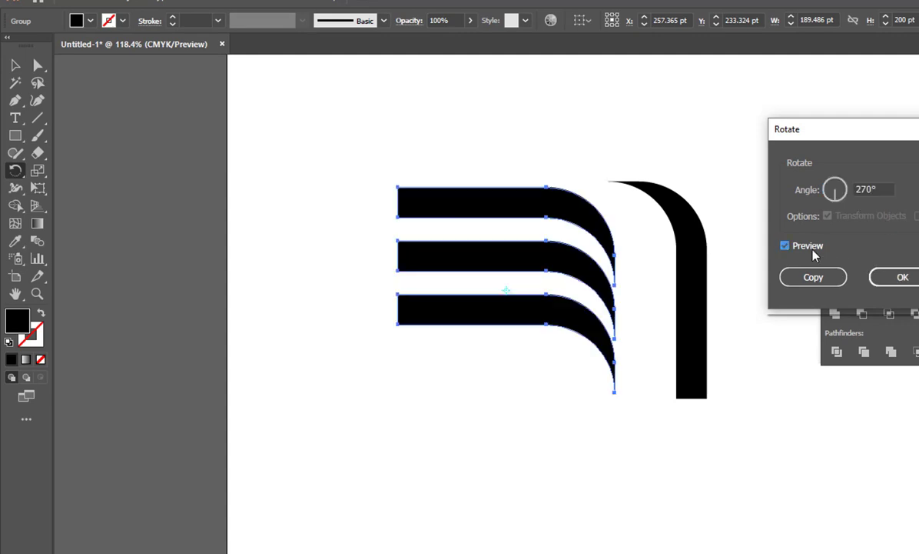
left_click(813, 277)
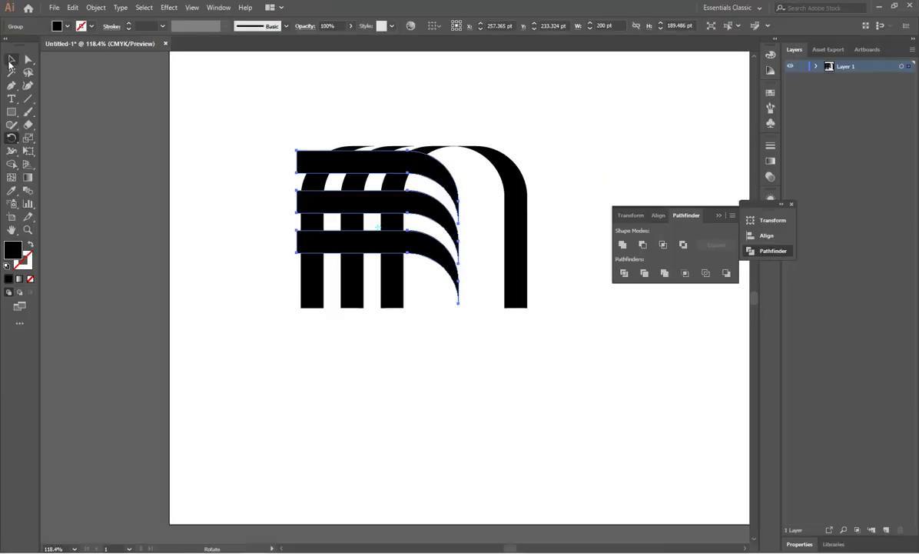
Move the rotated stripe group over the arch to X 388.5 pt, Y 278.892 pt, with its straight ends against the third stripe
left_click(10, 62)
left_click_drag(371, 197, 501, 241)
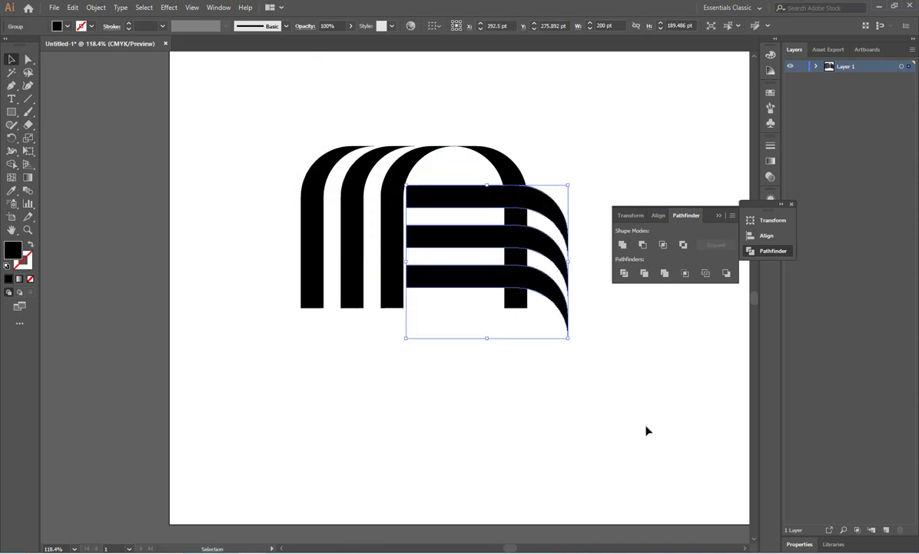
key("Left")
key("Left")
key("Left")
key("Left")
key("Down")
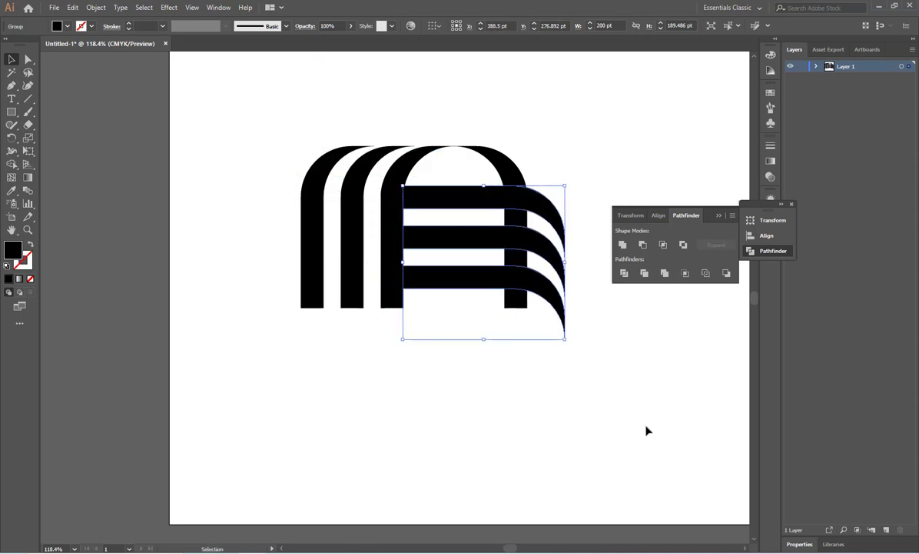
key("Down")
key("Down")
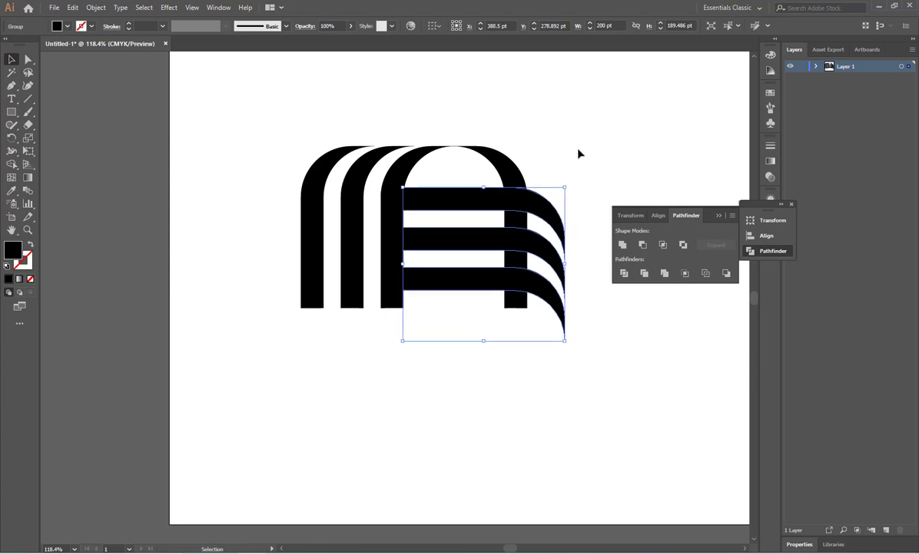
Nudge the rotated stripe group down 1 pt to Y 279.892 pt, keeping its straight ends against the third stripe
left_click(520, 328)
left_click_drag(476, 186, 482, 341)
left_click_drag(468, 173, 469, 322)
key("Down")
key("Left")
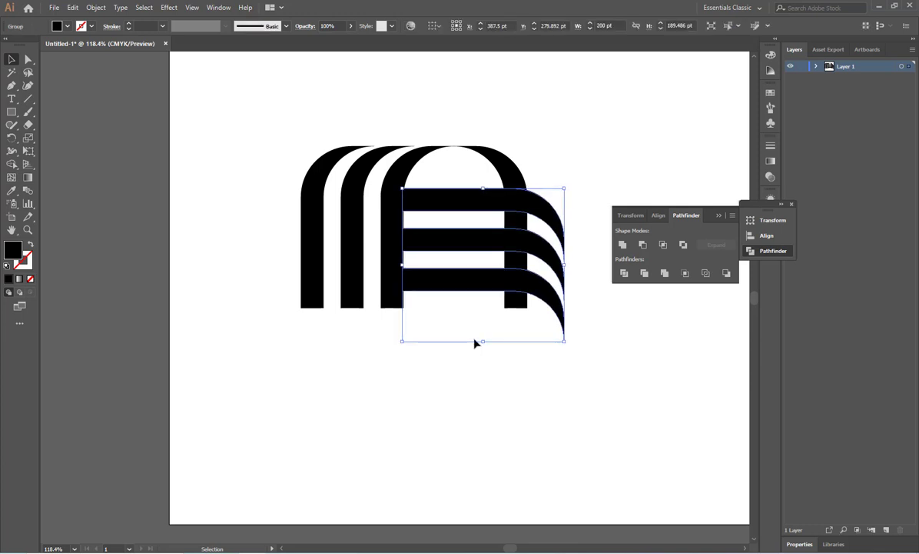
key("Right")
left_click(580, 192)
Select all the stripes and merge each horizontal stripe's segments across the mirrored stripe with the Shape Builder tool
left_click_drag(567, 101, 306, 397)
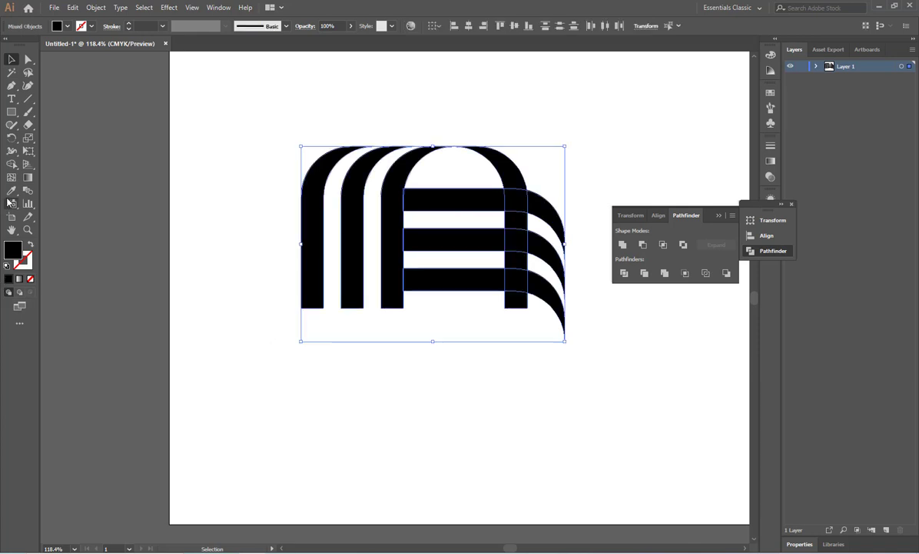
left_click(11, 164)
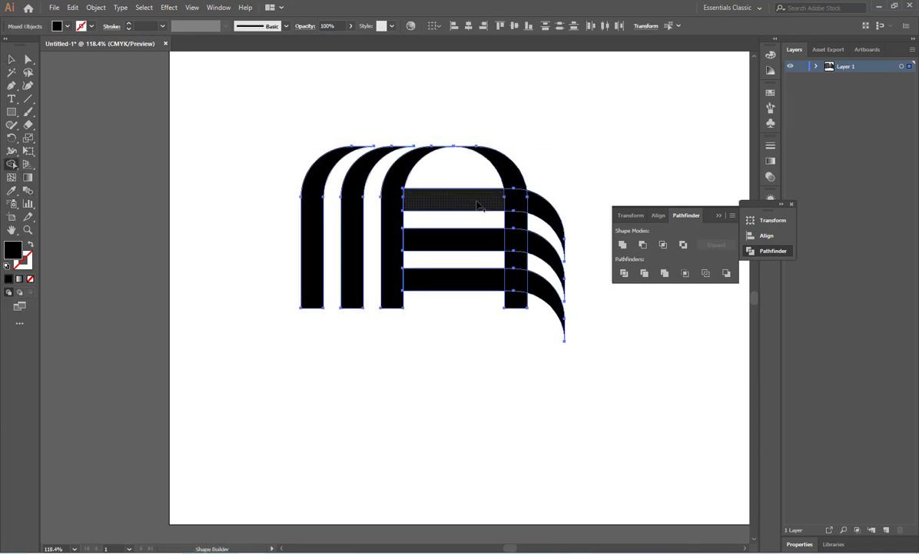
mouse_move(477, 203)
left_mouse_down()
mouse_move(466, 199)
mouse_move(536, 209)
mouse_move(483, 234)
mouse_move(495, 234)
mouse_move(522, 267)
mouse_move(473, 266)
mouse_move(534, 296)
mouse_move(569, 299)
left_mouse_up()
key("v")
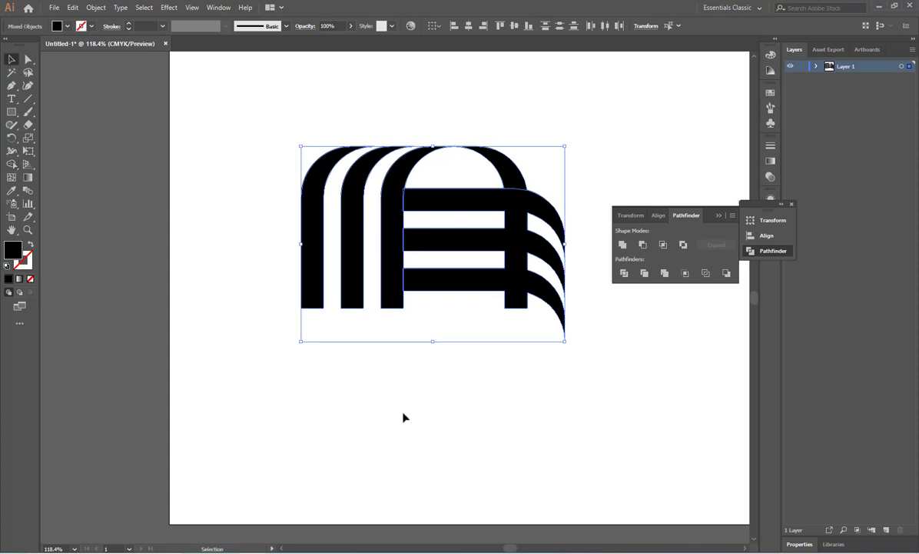
Delete the merged horizontal stripes and the mirrored stripe's lower part, leaving its short curved end
left_click(380, 389)
left_click(534, 326)
key("Delete")
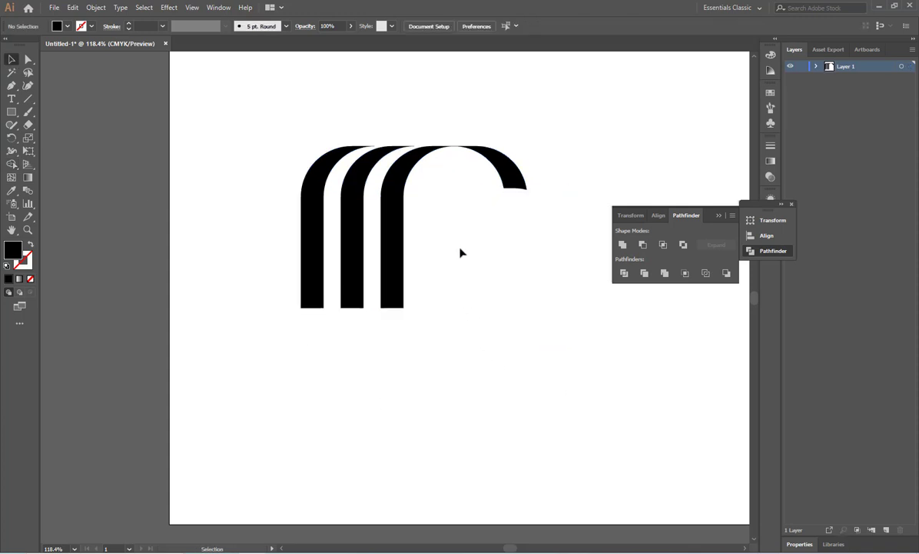
Group the three vertical stripes together with the short curved end of the arch
left_click_drag(422, 283, 304, 319)
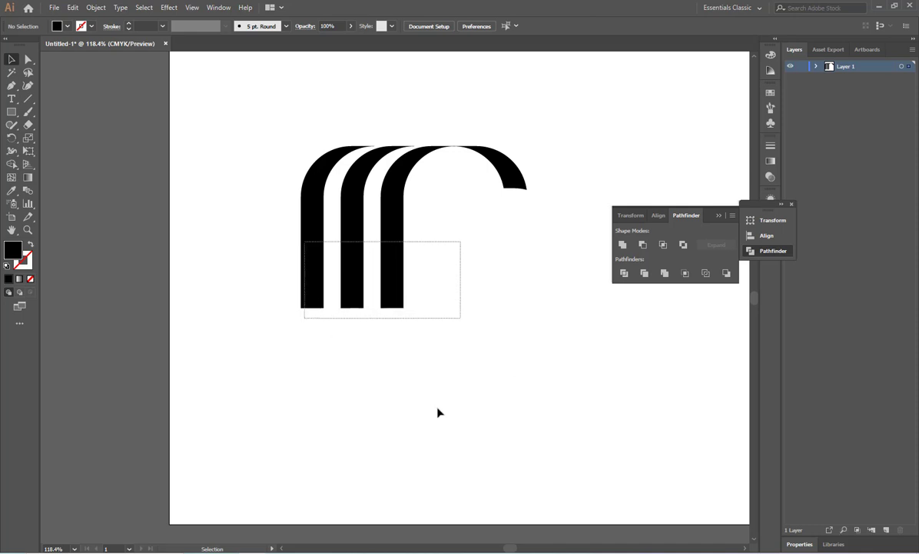
left_click(438, 409)
left_click_drag(543, 116, 265, 366)
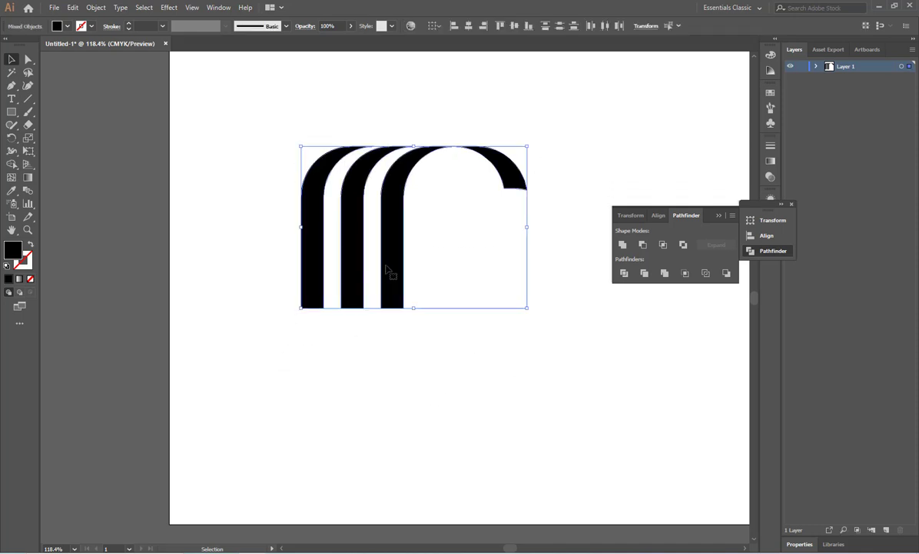
right_click(403, 275)
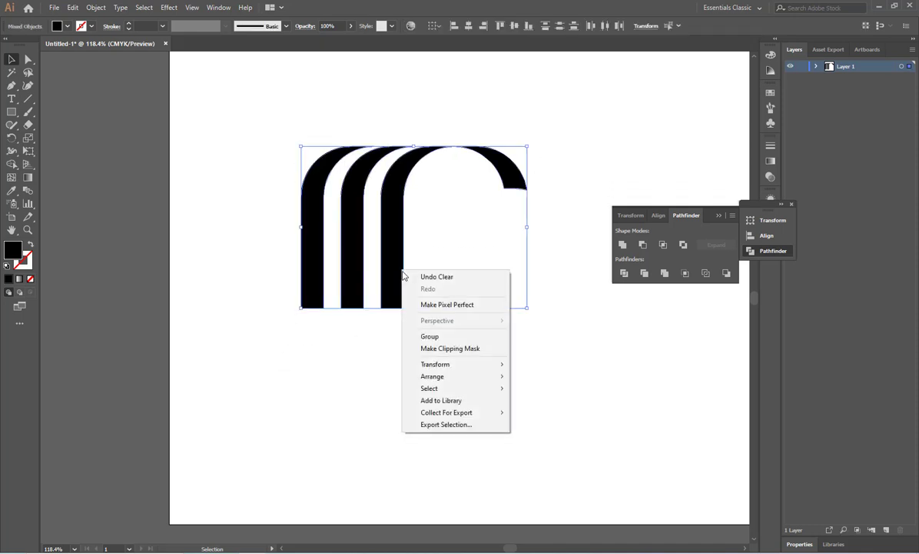
left_click(430, 337)
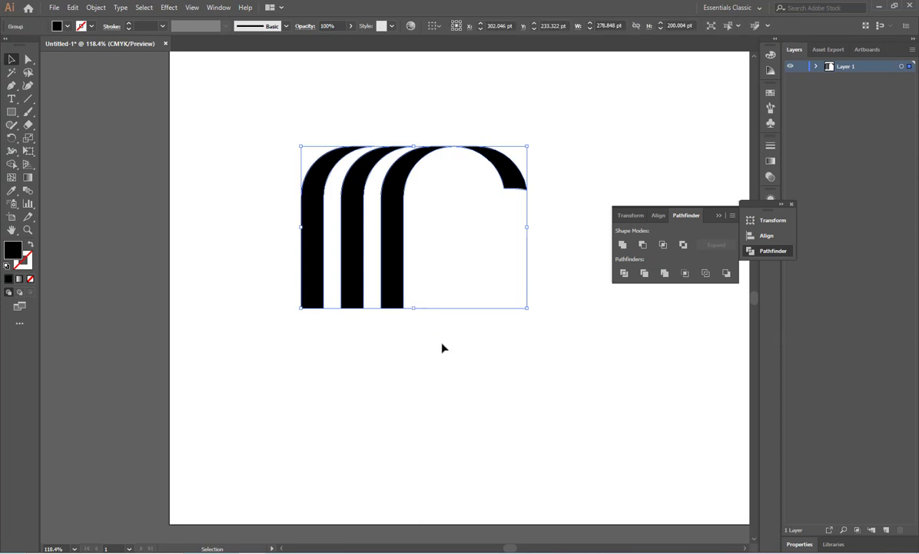
Duplicate the grouped striped arch in place and rotate the copy 270°
left_click(476, 450)
left_click_drag(463, 213, 374, 377)
key("a")
key("v")
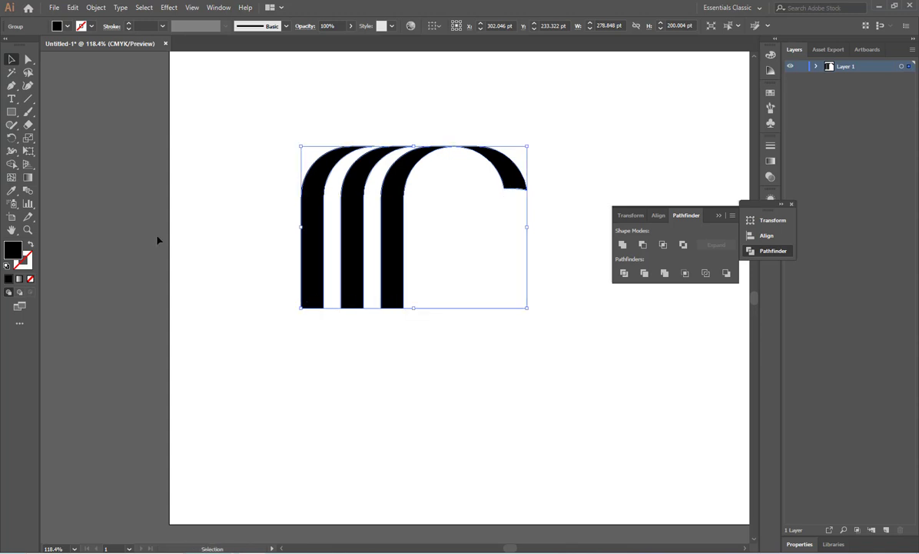
key("r")
key("Return")
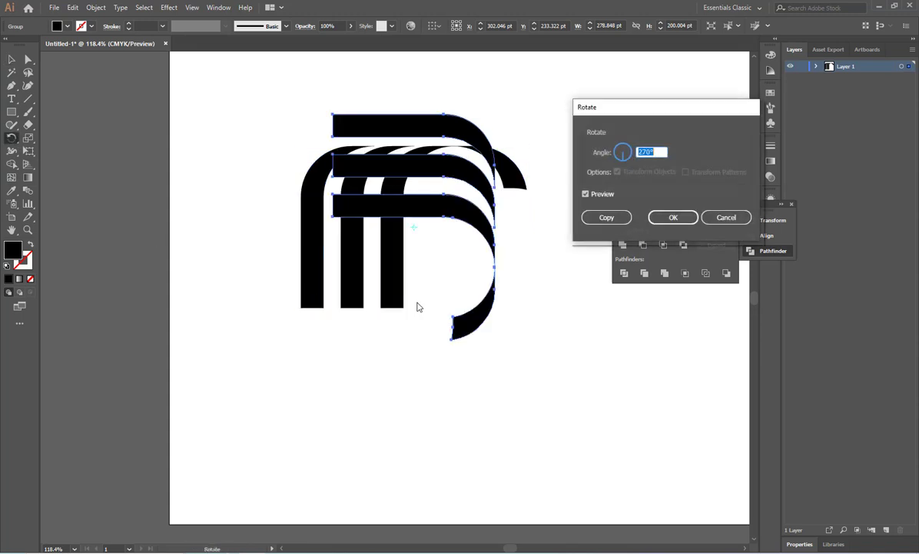
left_click(665, 219)
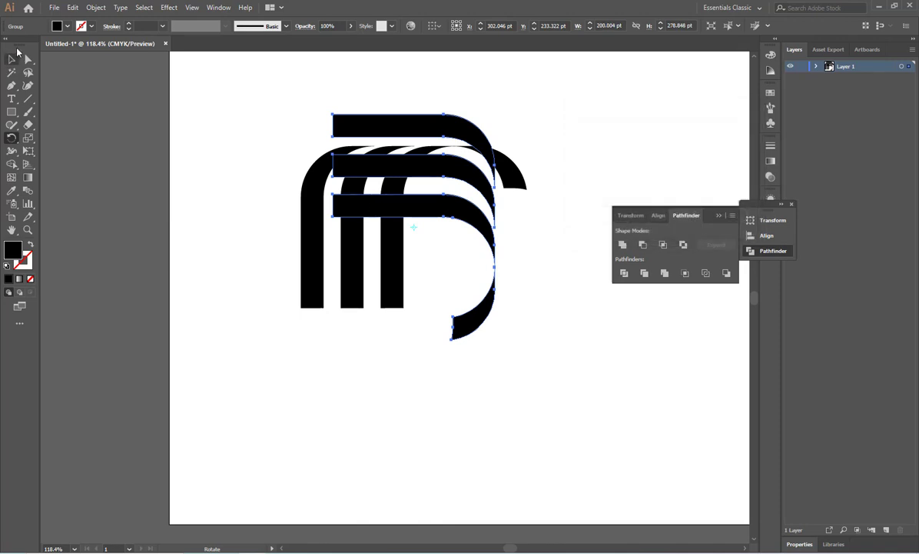
Move the rotated copy against the third vertical stripe, just below the arch's curved end, at X 388.505 pt, Y 323.863 pt
left_click(12, 58)
left_click_drag(376, 201, 468, 282)
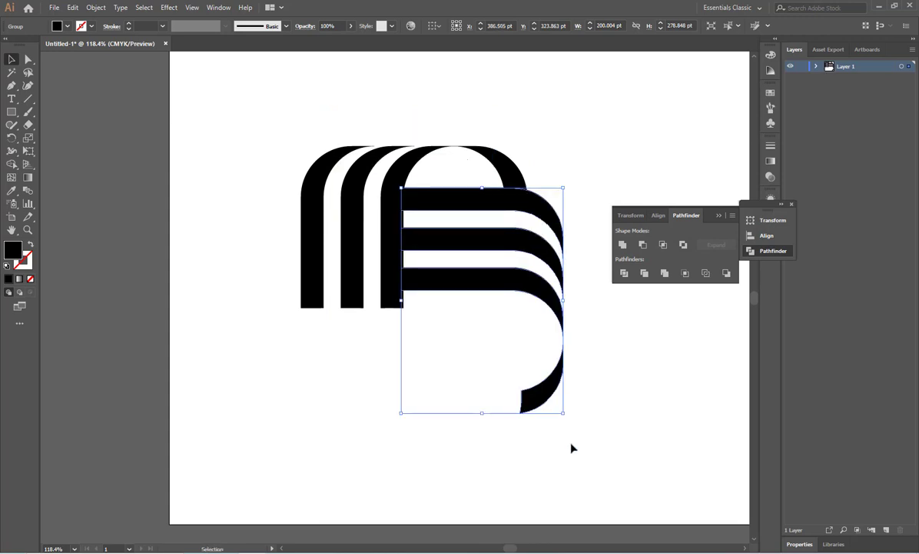
key("Right")
key("Right")
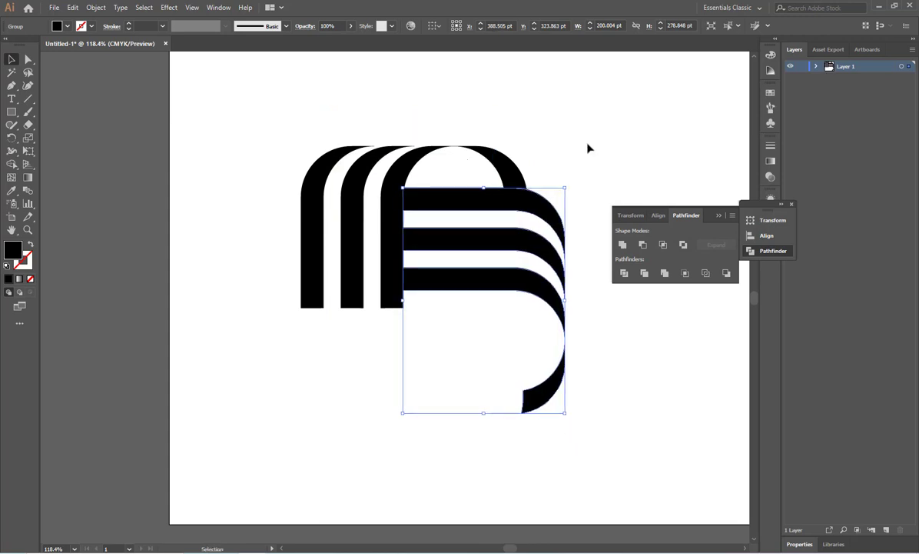
Duplicate the horizontal stripe group in place and rotate the copy 270°
left_click_drag(455, 346, 474, 180)
left_click(498, 409)
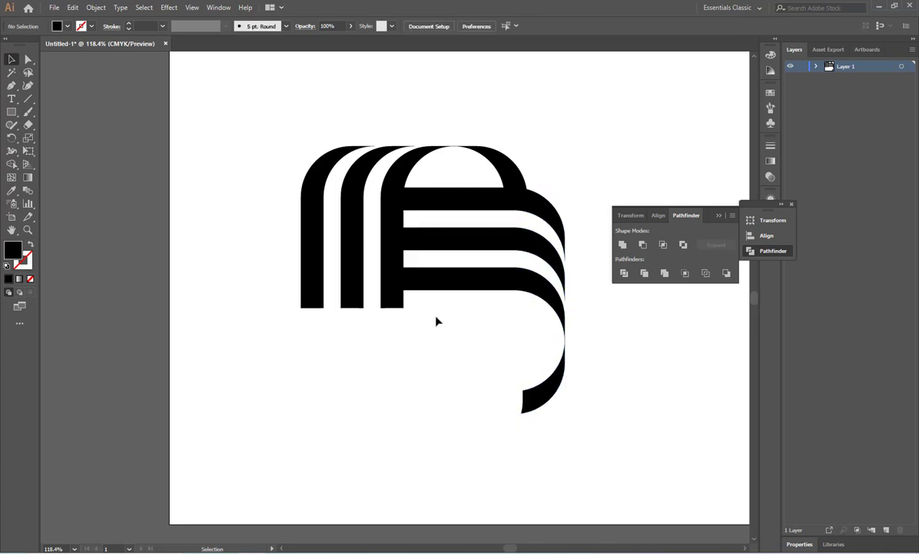
left_click_drag(436, 326, 462, 176)
key("a")
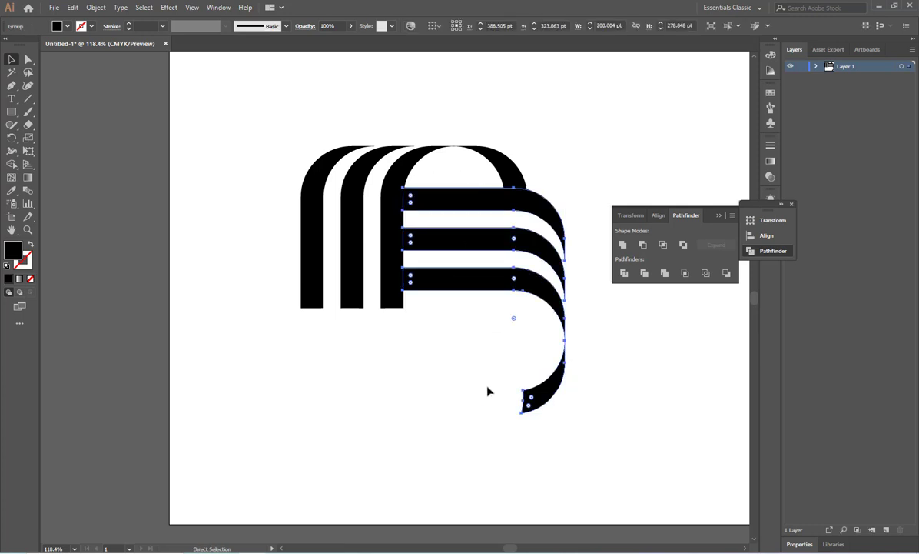
key("v")
double_click(11, 138)
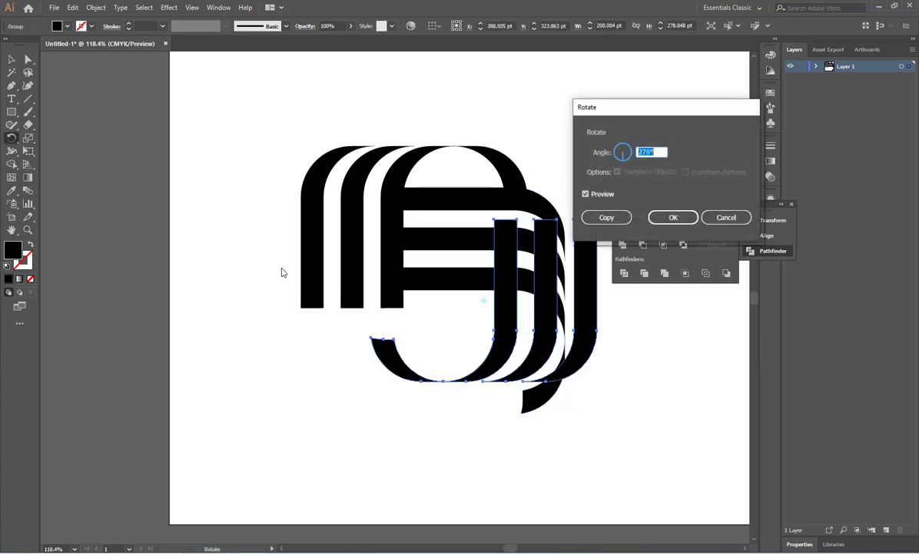
left_click(674, 217)
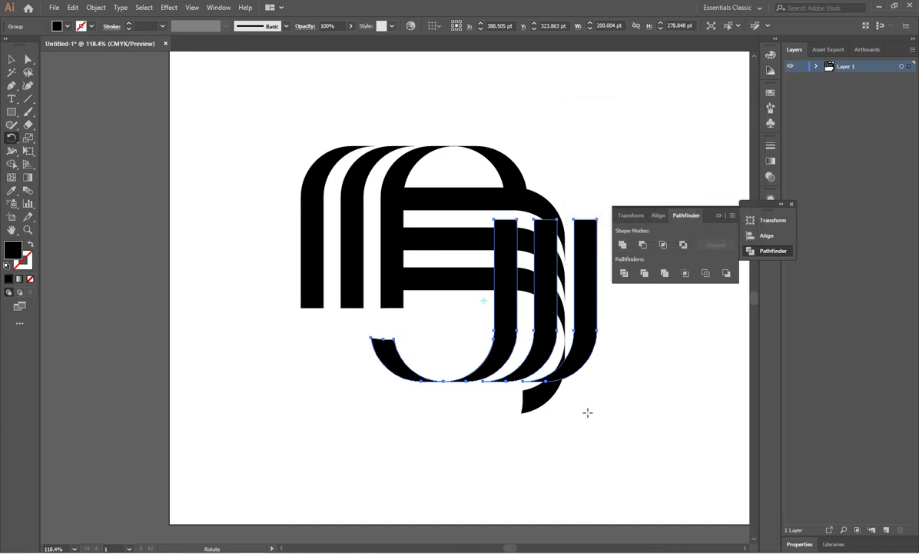
Move the newly rotated group beneath the horizontal stripes, with its straight ends touching them, at X 297.667 pt, Y 410.376 pt
left_click(12, 60)
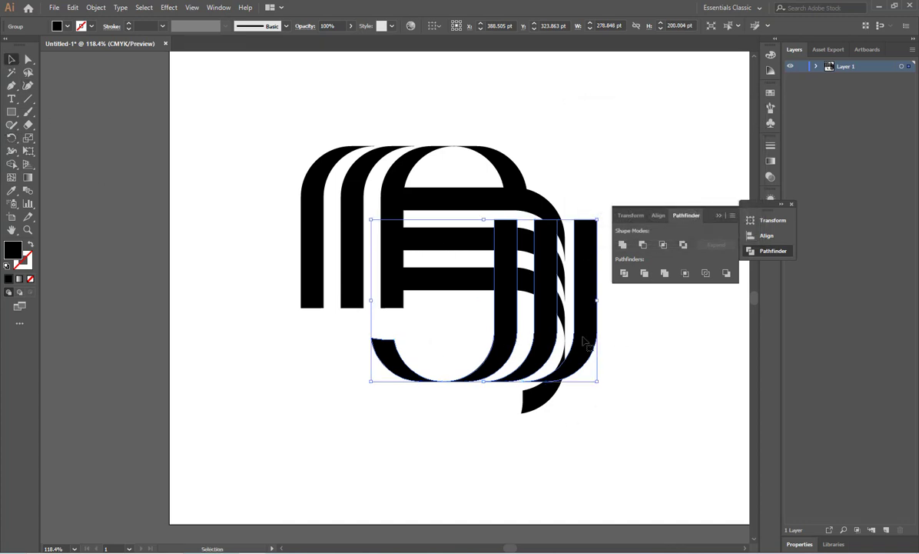
left_click_drag(582, 341, 511, 412)
key("Left")
key("Left")
key("Left")
key("Left")
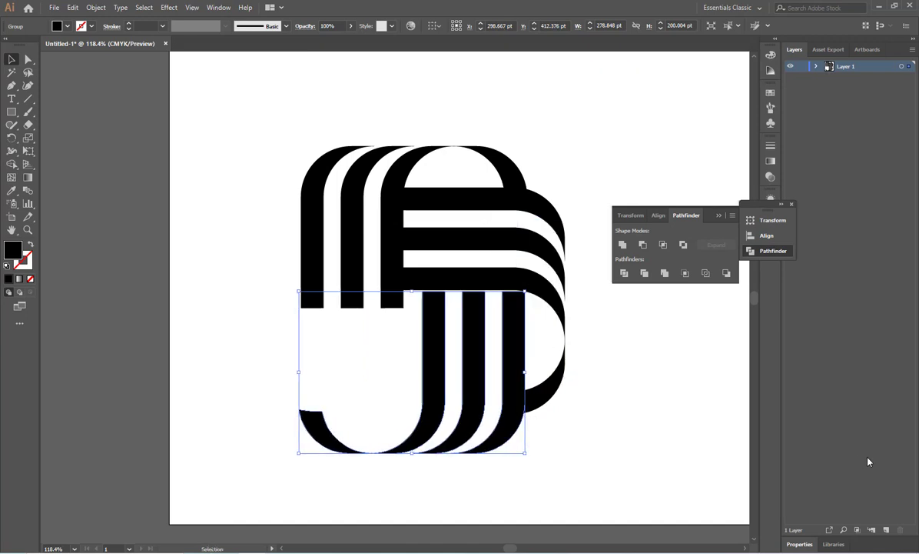
key("Right")
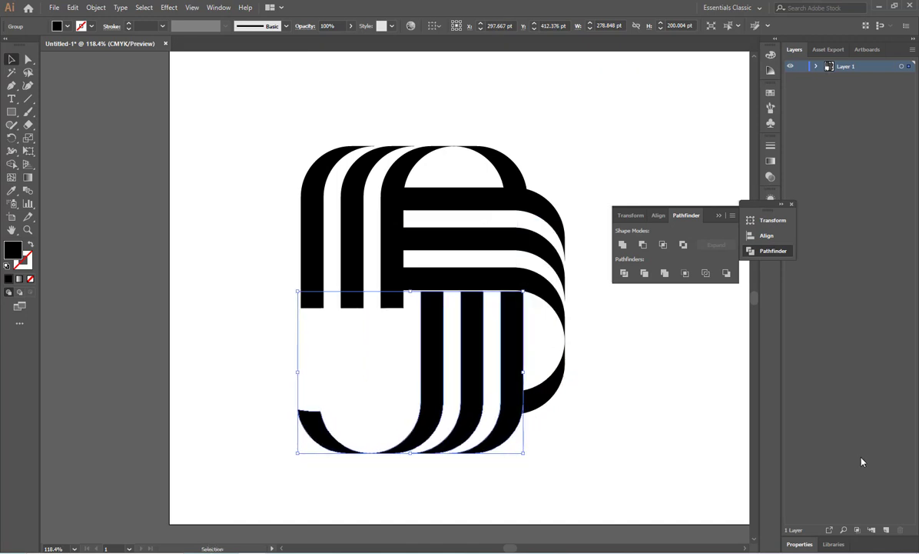
key("Up")
key("Up")
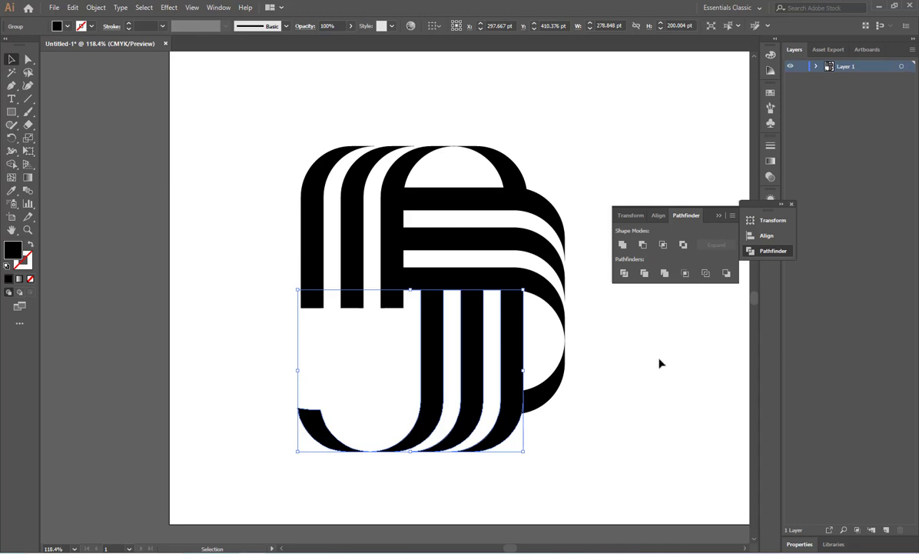
Duplicate the lower stripe group in place and rotate the copy 270°
left_click(659, 363)
left_click_drag(368, 489, 489, 389)
left_click_drag(601, 361, 437, 456)
left_click(635, 473)
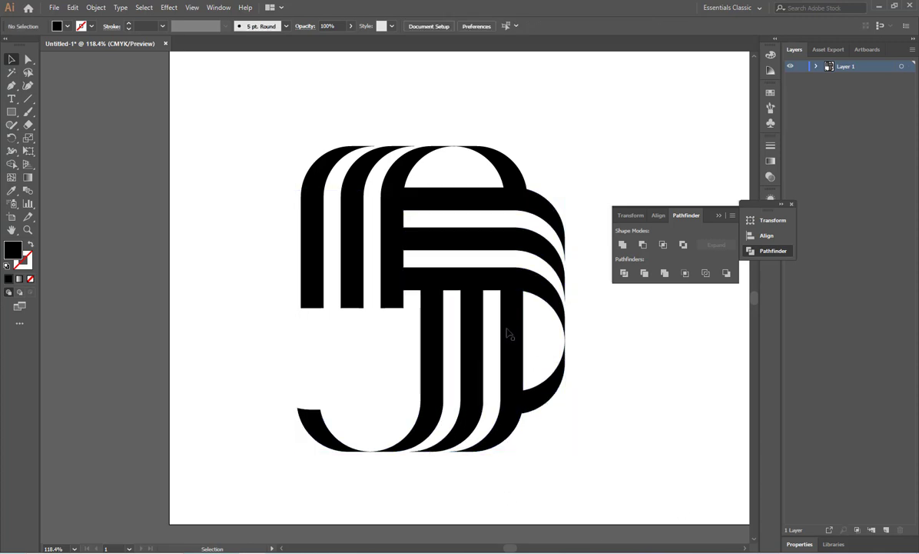
left_click_drag(560, 401, 443, 452)
left_click(594, 454)
left_click(505, 432)
key("a")
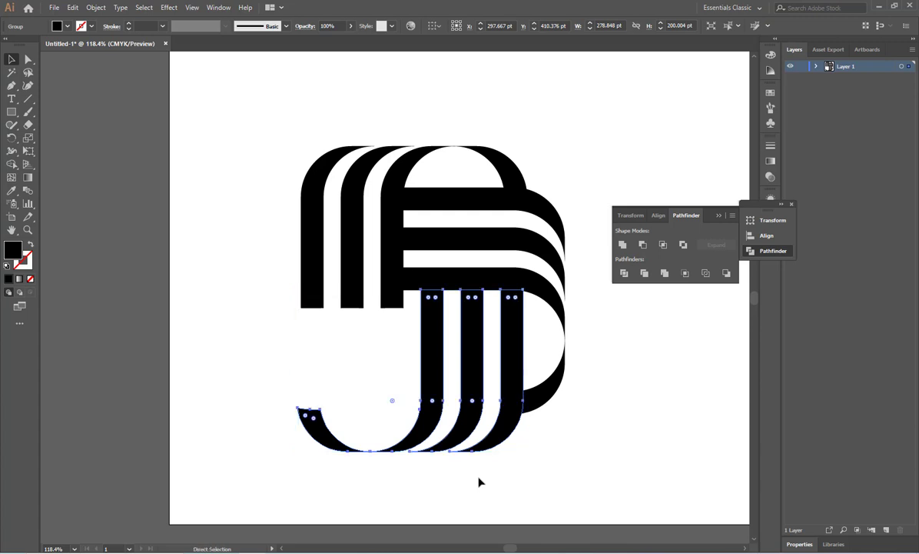
key("v")
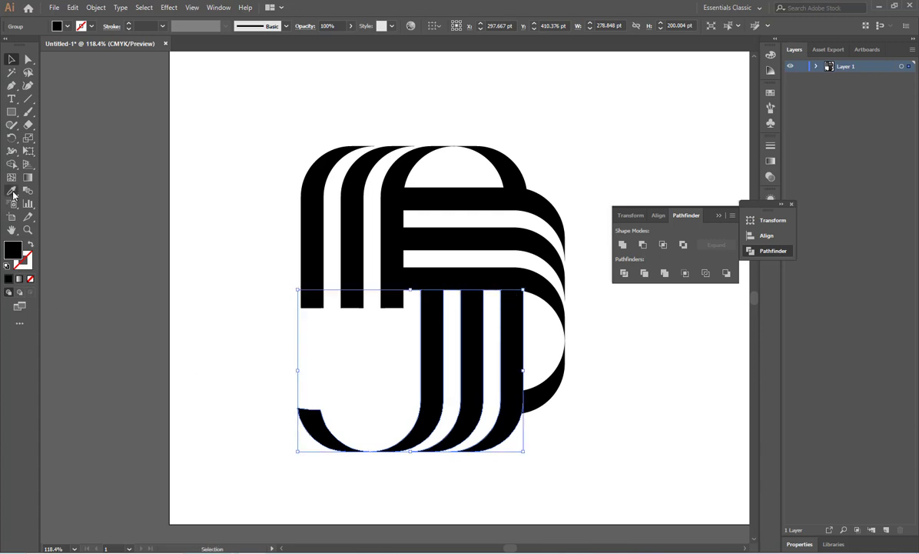
double_click(13, 138)
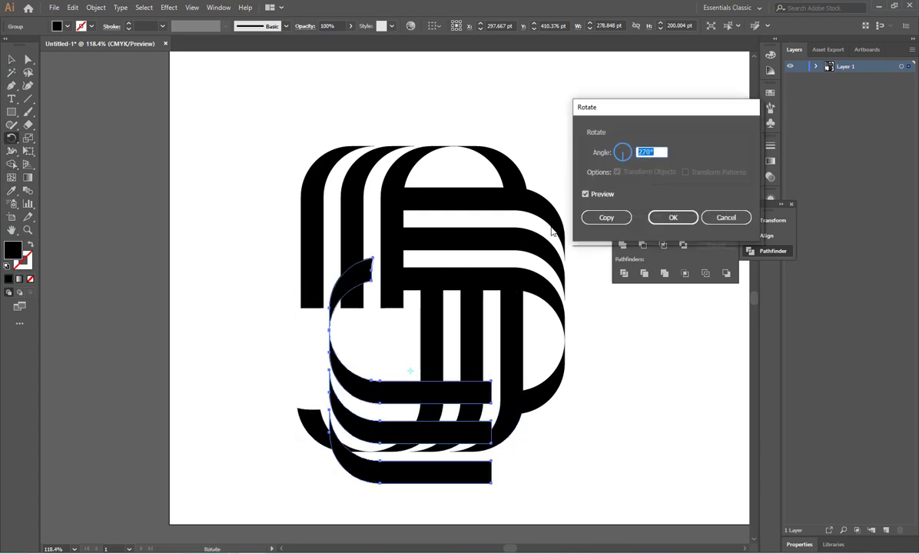
left_click(679, 220)
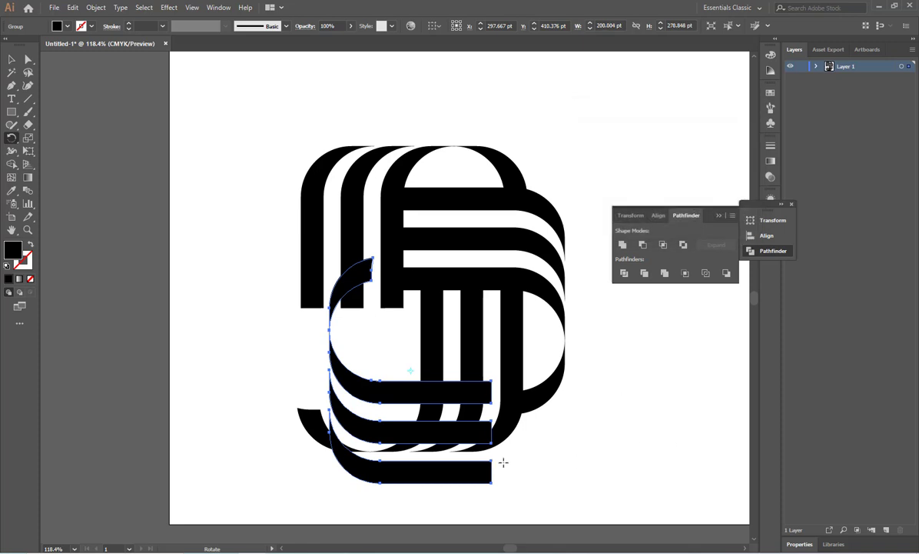
Move the fourth stripe group into the remaining gap of the woven knot, at X 210.64 pt, Y 320.16 pt
left_click(12, 59)
left_click_drag(420, 375, 396, 345)
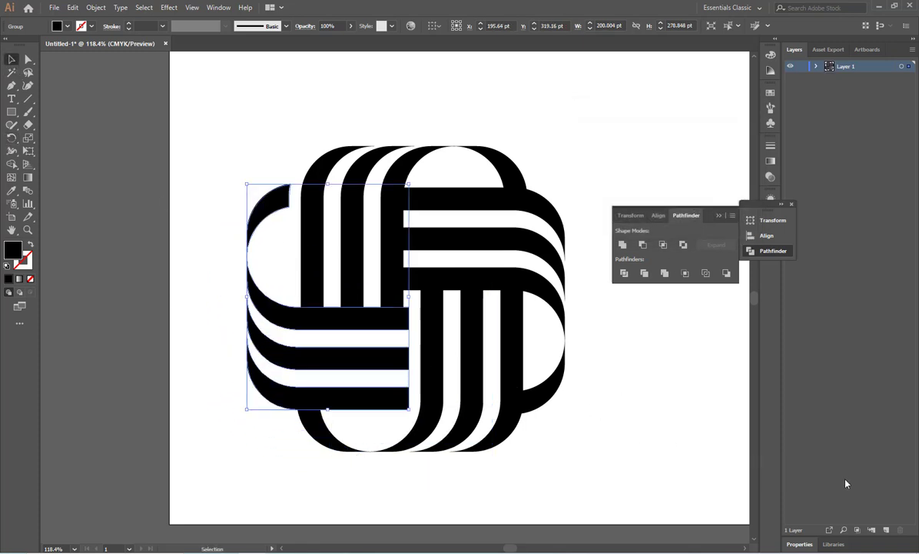
key("Down")
key("Down")
key("Down")
key("Up")
key("Up")
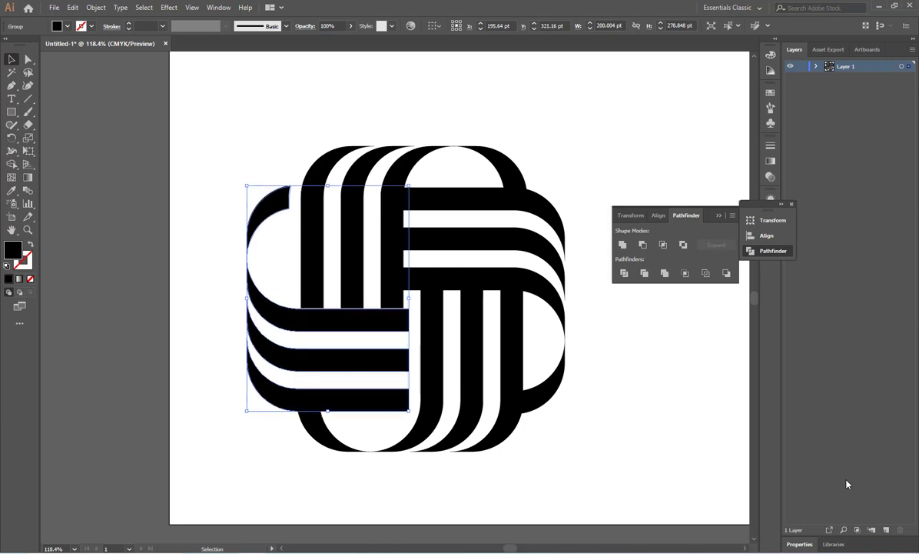
key("Right")
key("Right")
key("Right")
key("Right")
key("Right")
key("Right")
key("Right")
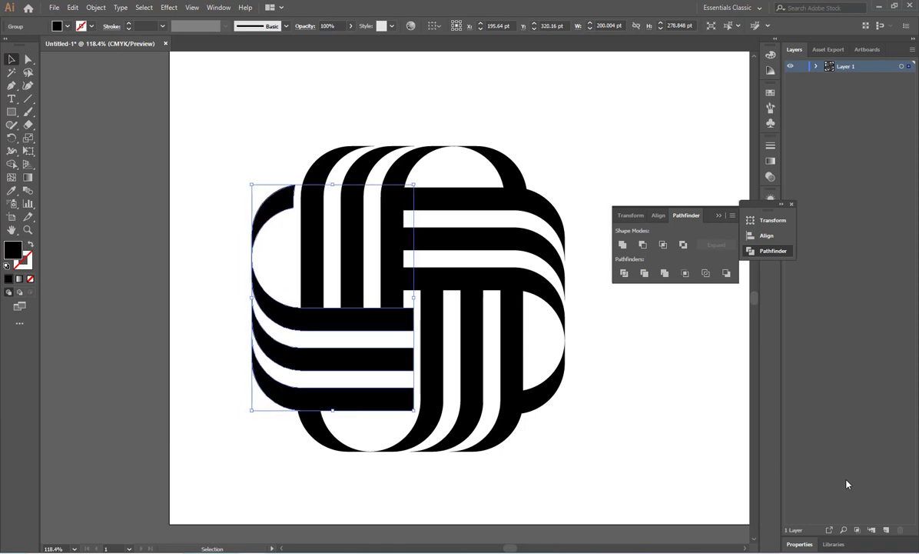
key("Right")
key("Right")
key("Right")
key("Right")
key("Right")
key("Right")
key("Right")
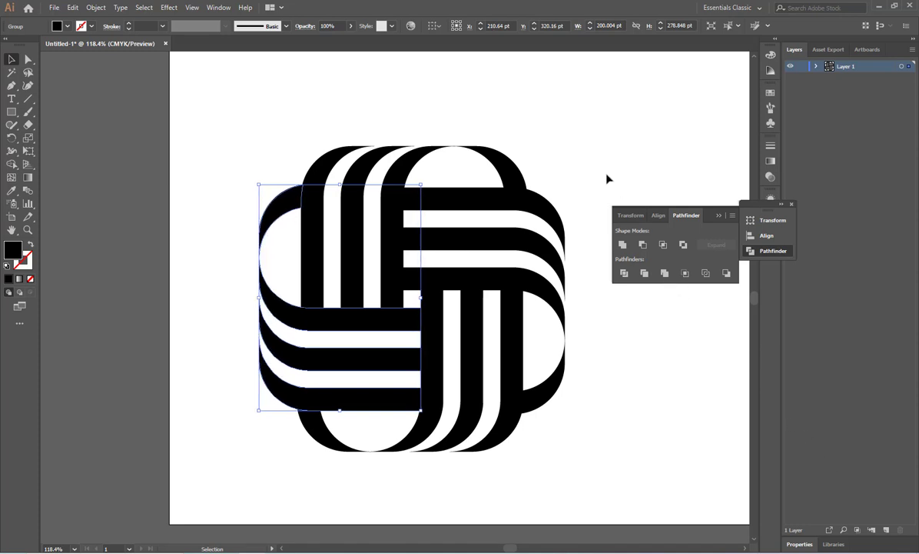
Scale all four stripe groups down together to about 167 × 166 pt and move them to the artboard's upper-left corner
left_click(595, 380)
left_click_drag(578, 108, 224, 496)
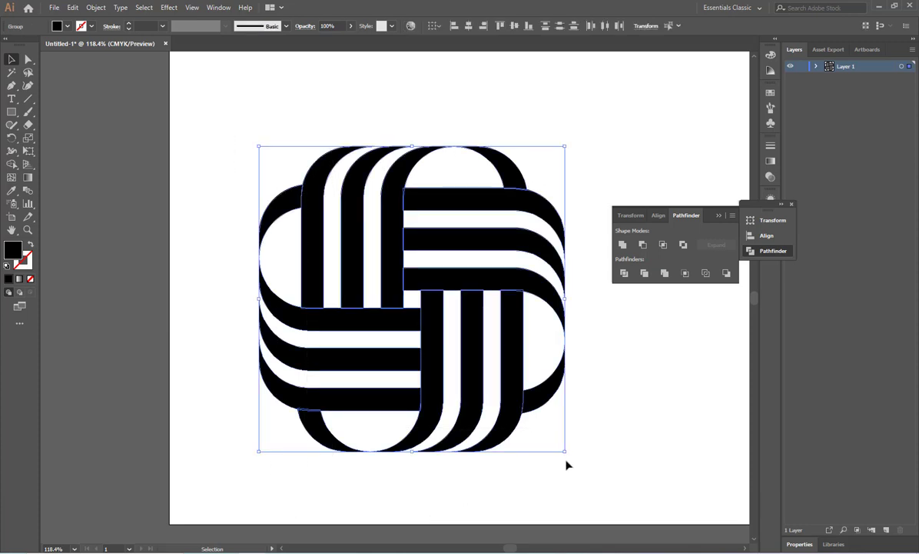
left_click_drag(566, 454, 481, 366)
left_click_drag(420, 320, 269, 161)
left_click(456, 269)
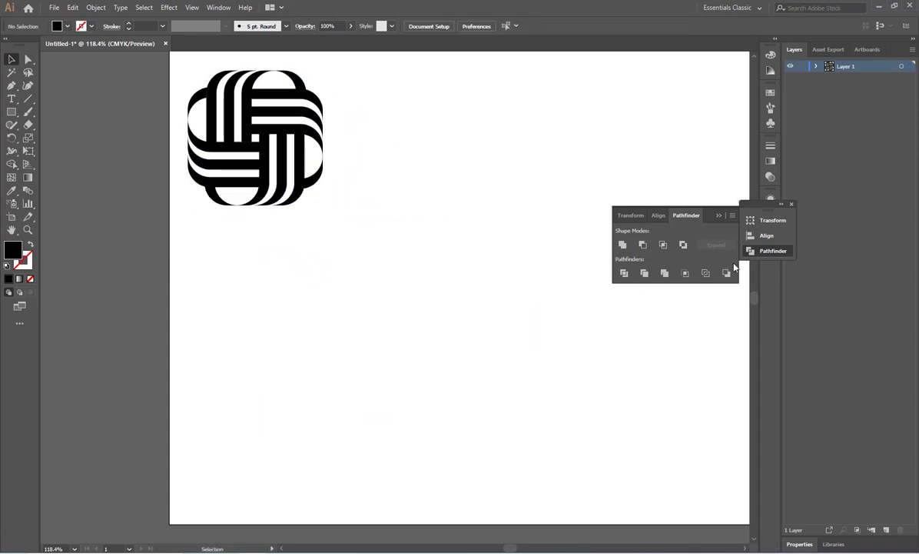
left_click(717, 219)
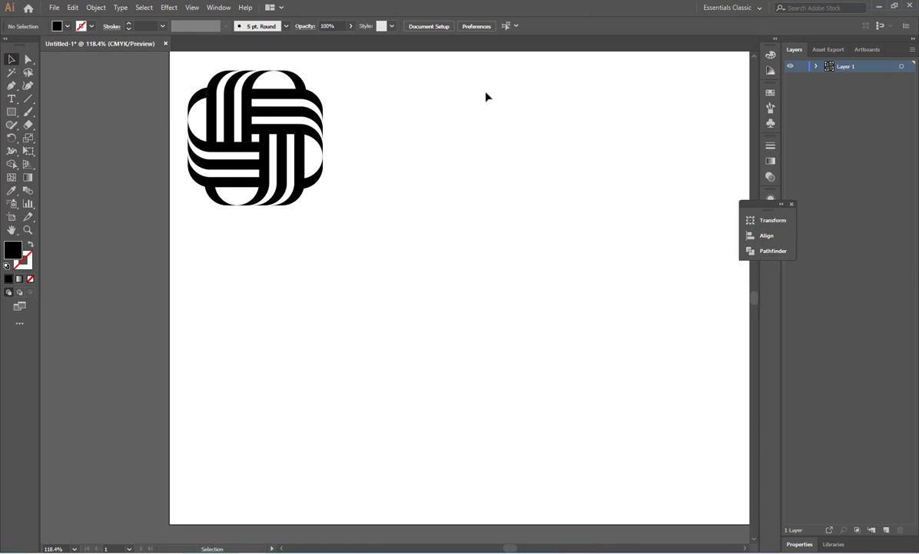
Group the four stripe sections into a single knot
left_click_drag(348, 64, 233, 207)
right_click(248, 157)
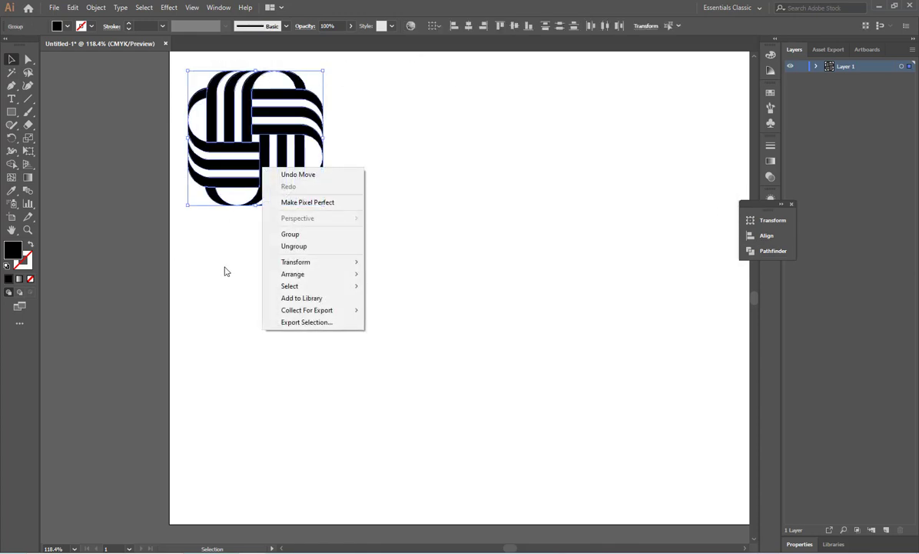
left_click(283, 232)
key("a")
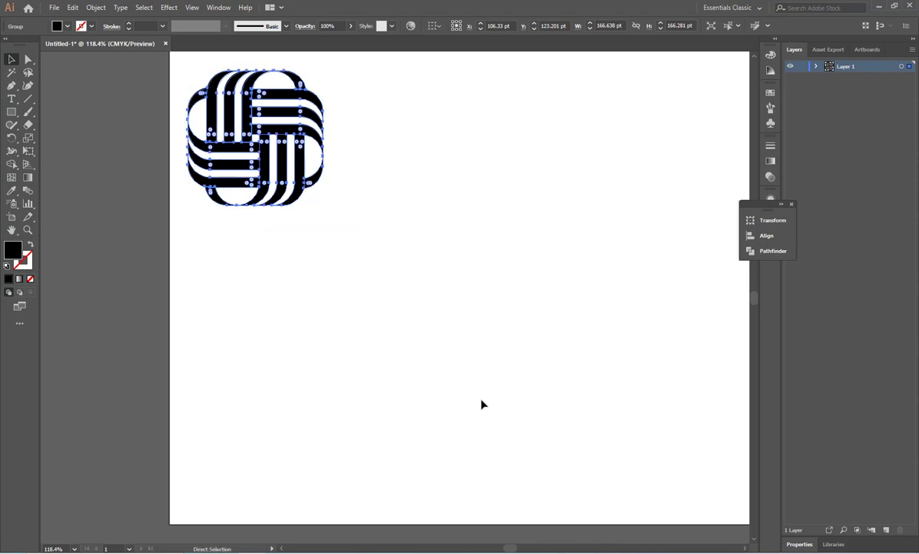
key("v")
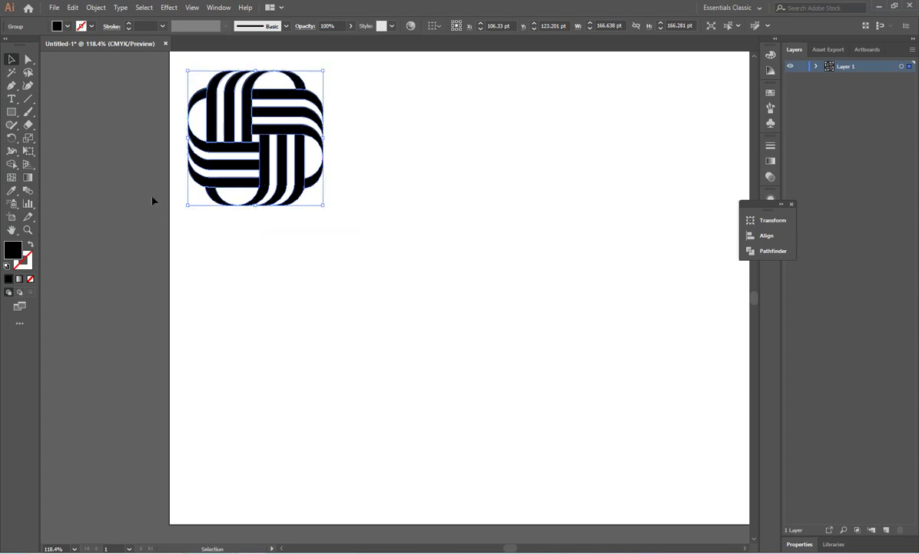
Duplicate the knot horizontally to X 384.032 pt and repeat the copy for a third knot at X 661.735 pt
left_click(268, 168, "shift")
left_click_drag(349, 71, 173, 231)
left_click_drag(264, 174, 484, 174)
key("a")
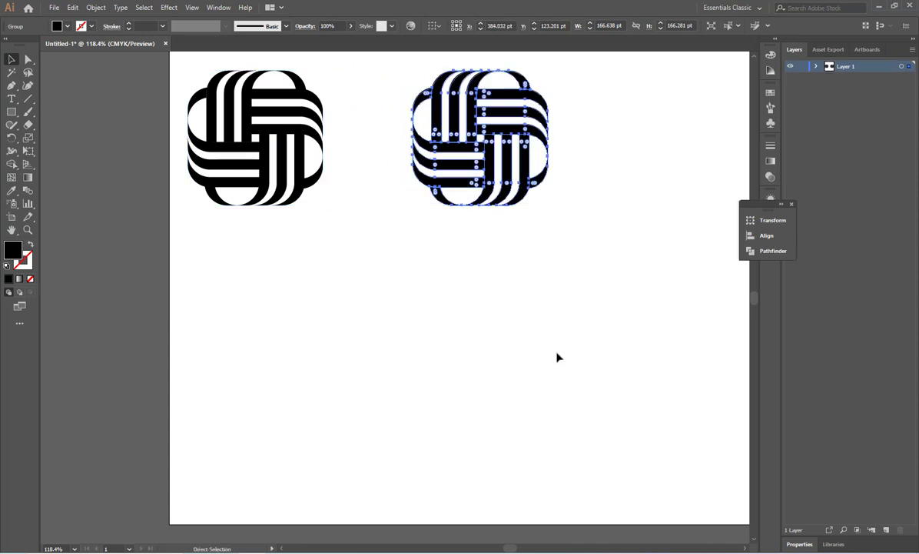
key("v")
key("ctrl+d")
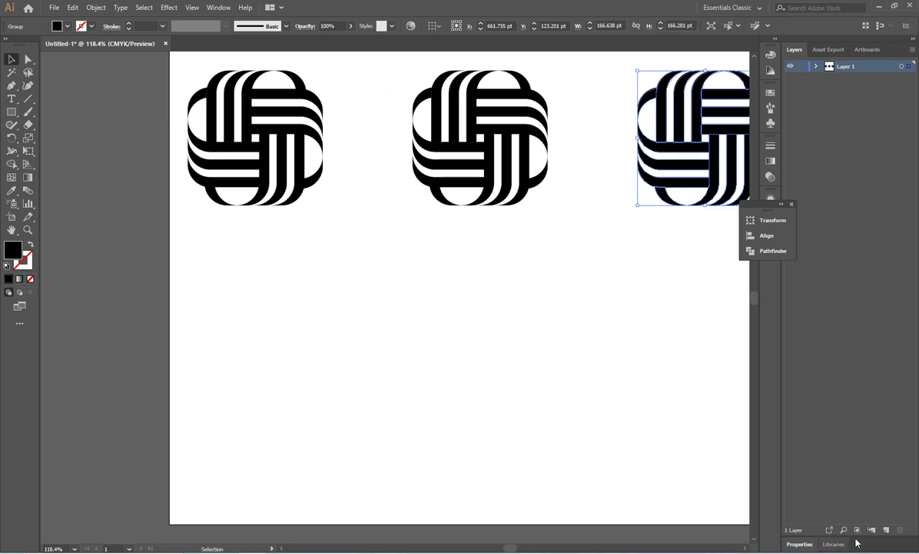
Select all three knots and nudge the row right to roughly centre it between the artboard's side edges
left_click(745, 548)
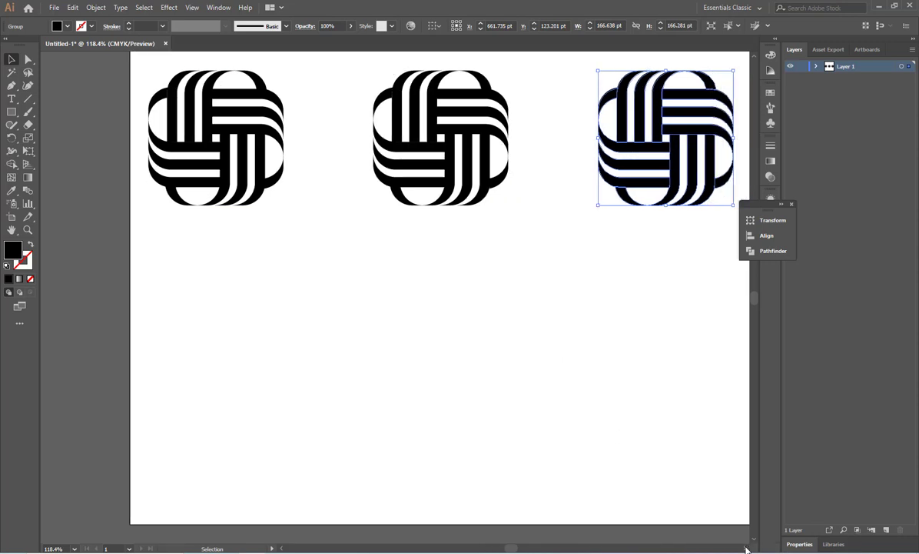
left_click_drag(676, 57, 90, 247)
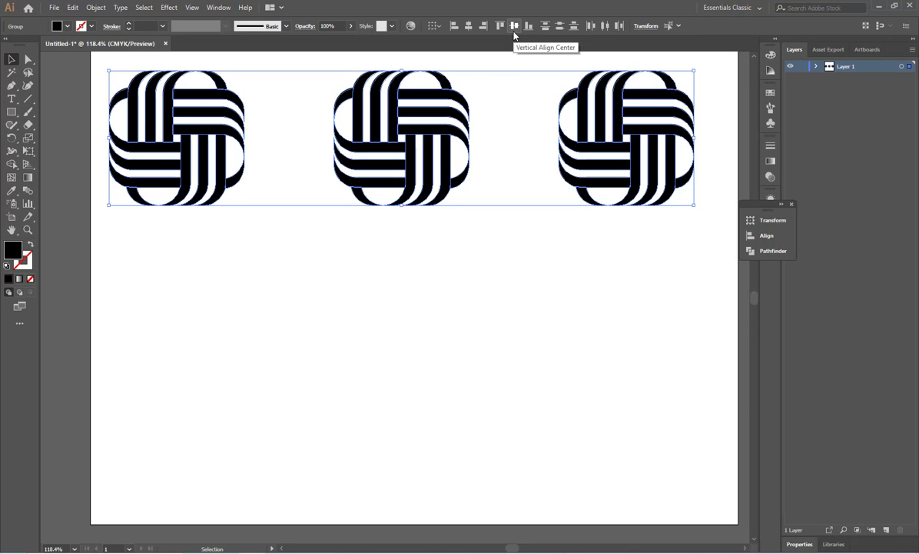
left_click(542, 240)
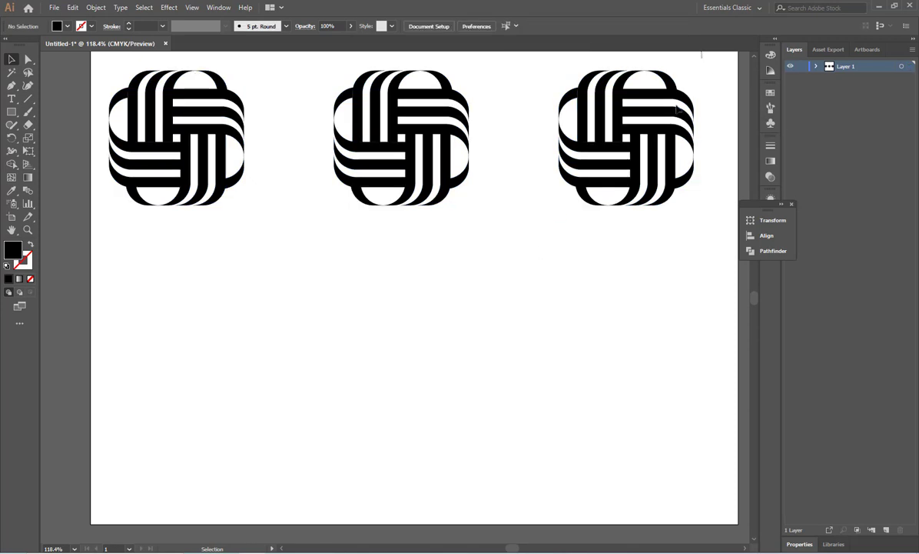
left_click_drag(702, 53, 99, 235)
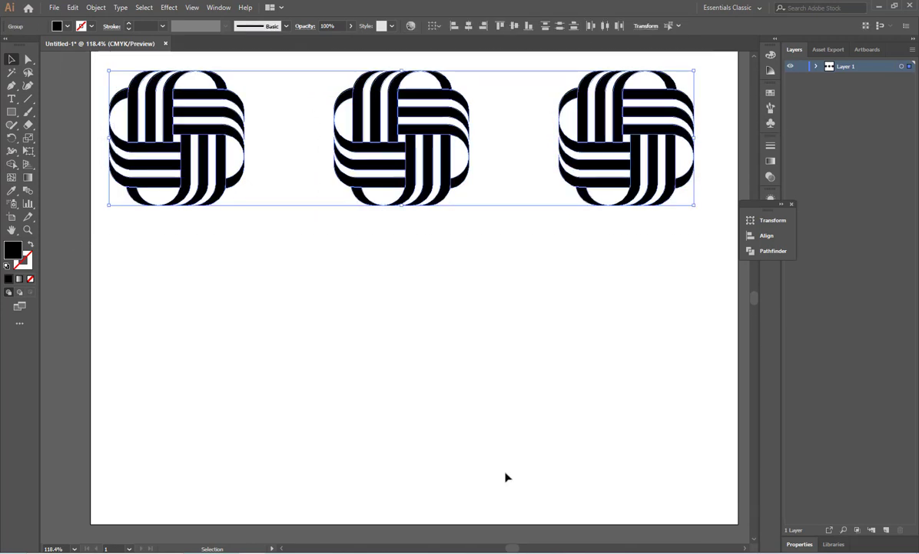
key("Right")
key("Right")
key("Right")
key("Right")
key("Right")
key("Right")
key("Right")
key("Right")
key("Right")
key("Right")
key("Right")
key("Right")
key("Right")
key("Right")
key("Right")
key("Right")
key("Right")
key("Right")
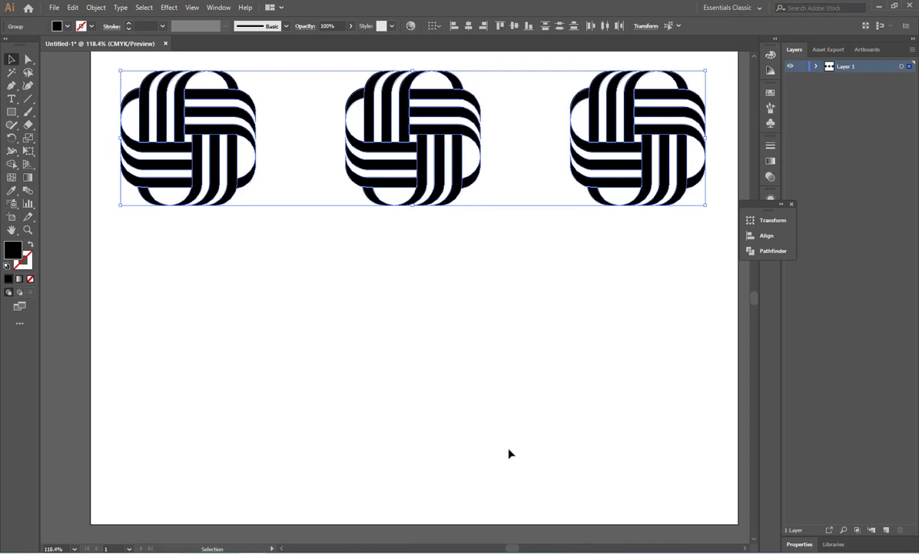
Duplicate the row of three knots straight down and repeat the copy for a third row
left_click_drag(392, 153, 390, 324)
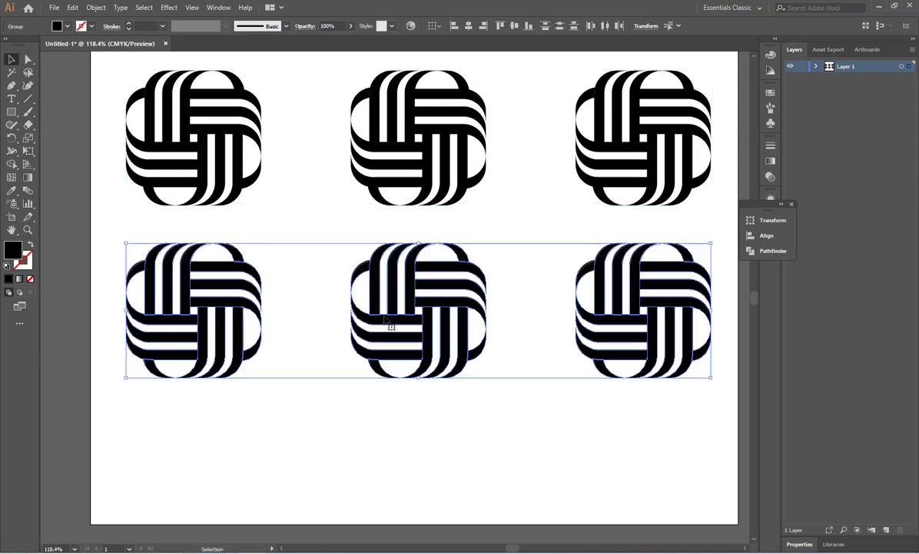
key("ctrl+d")
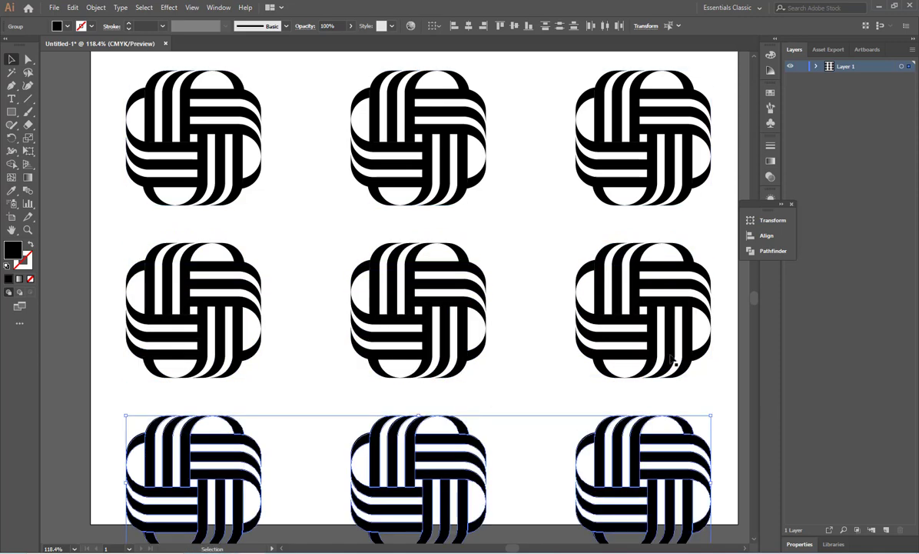
left_click_drag(730, 57, 138, 547)
left_click(638, 333)
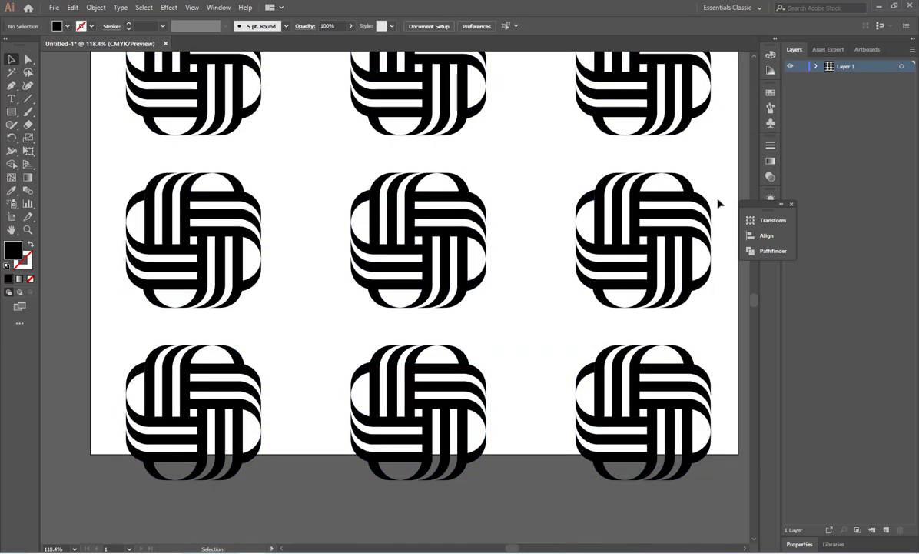
Scale all nine knots down together to about 127 × 126 pt each and roughly centre the grid on the artboard
left_click_drag(733, 180, 121, 320)
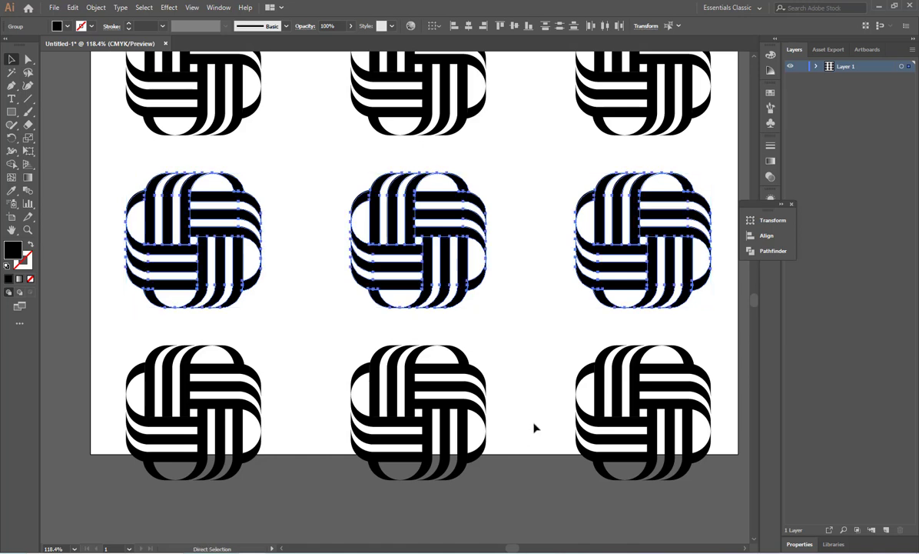
key("ctrl+1")
left_click_drag(676, 69, 126, 526)
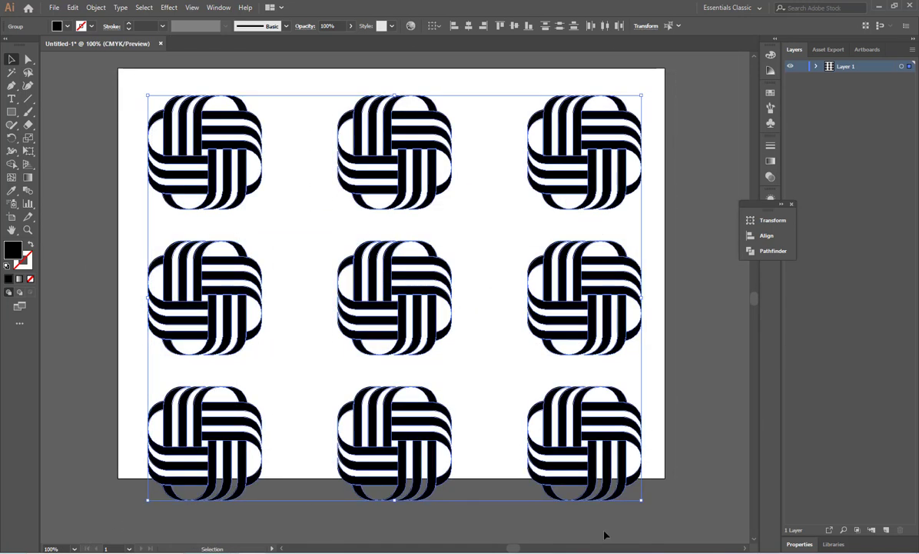
left_click_drag(641, 500, 583, 451)
mouse_move(381, 291)
left_mouse_down()
mouse_move(375, 279)
mouse_move(387, 284)
left_mouse_up()
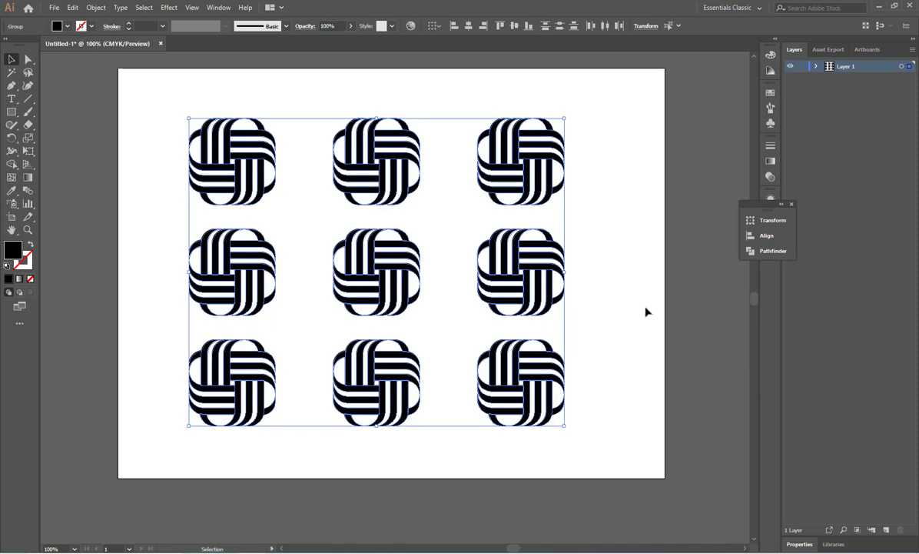
left_click(615, 335)
Fill the middle knot of the top row with the blue-to-white gradient swatch
left_click_drag(442, 89, 311, 208)
left_click(65, 27)
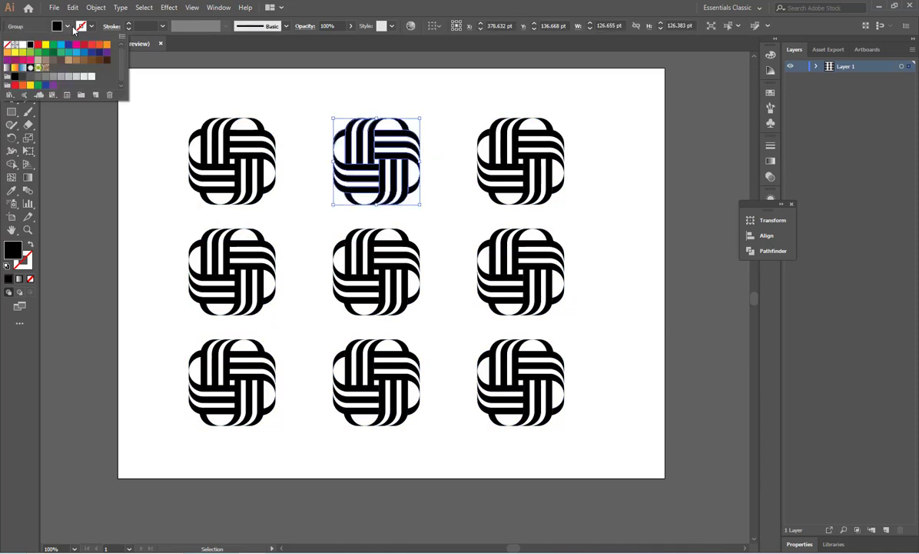
left_click(23, 67)
left_click(582, 165)
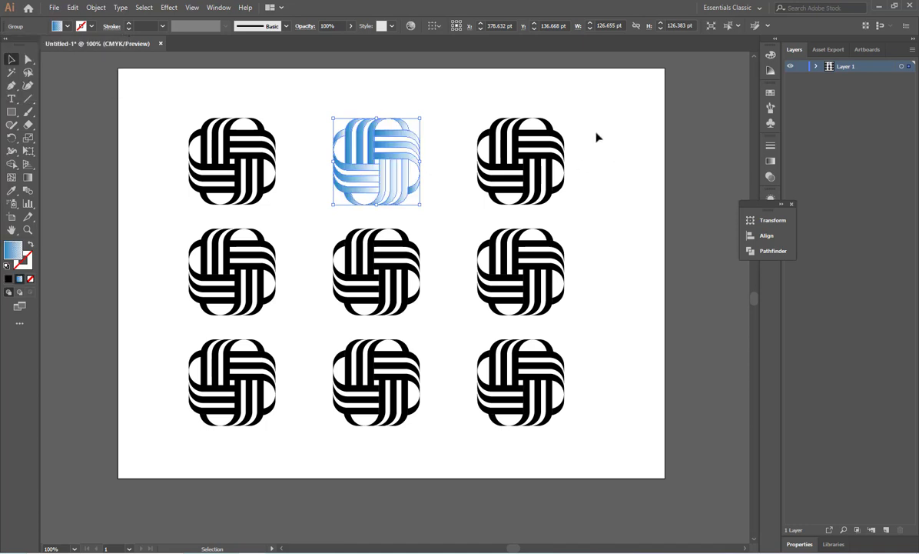
Fill the right knot of the top row with the yellow-to-orange gradient swatch
left_click_drag(595, 107, 469, 212)
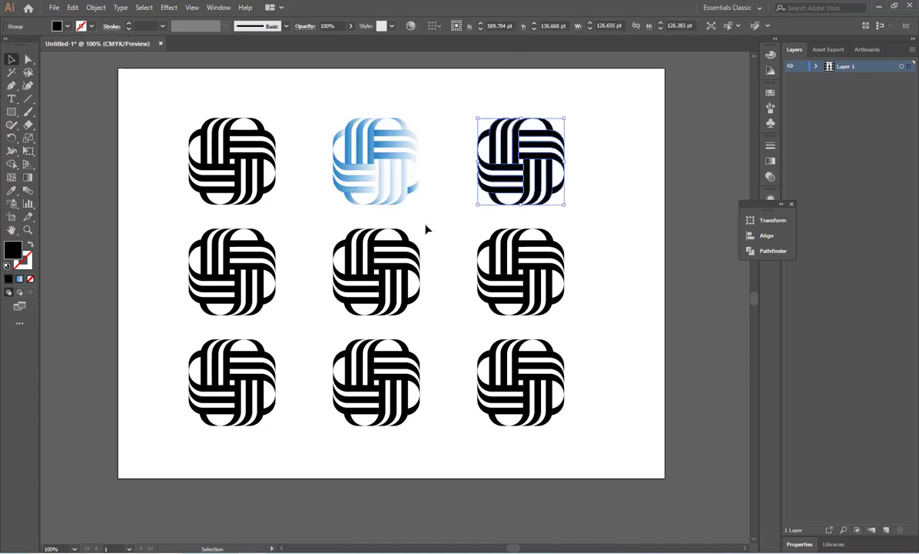
left_click(65, 26)
left_click(17, 68)
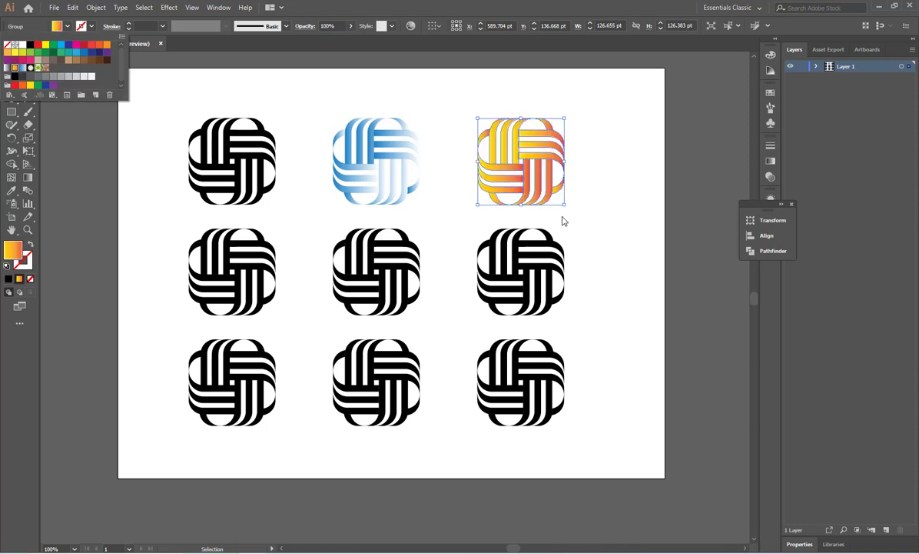
Fill the left knot of the middle row with the white-to-black gradient swatch
left_click_drag(286, 224, 166, 327)
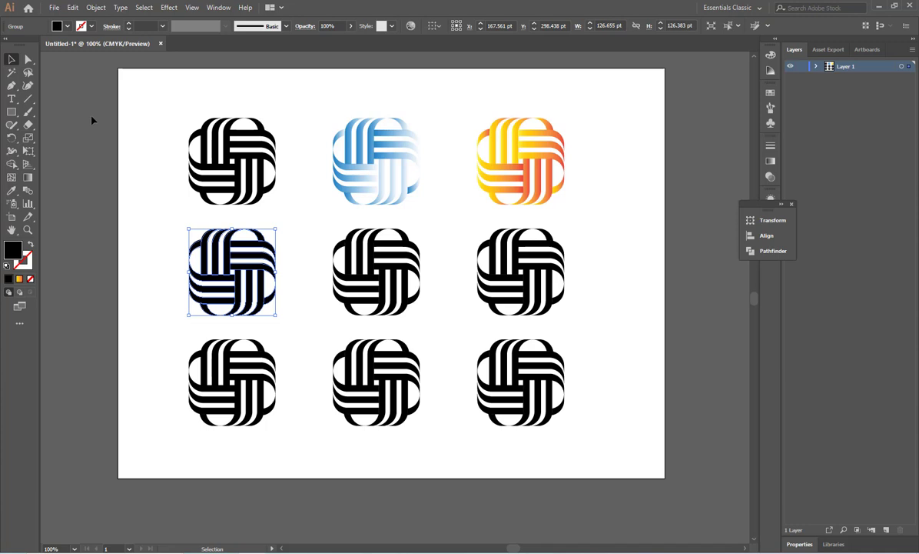
left_click(64, 26)
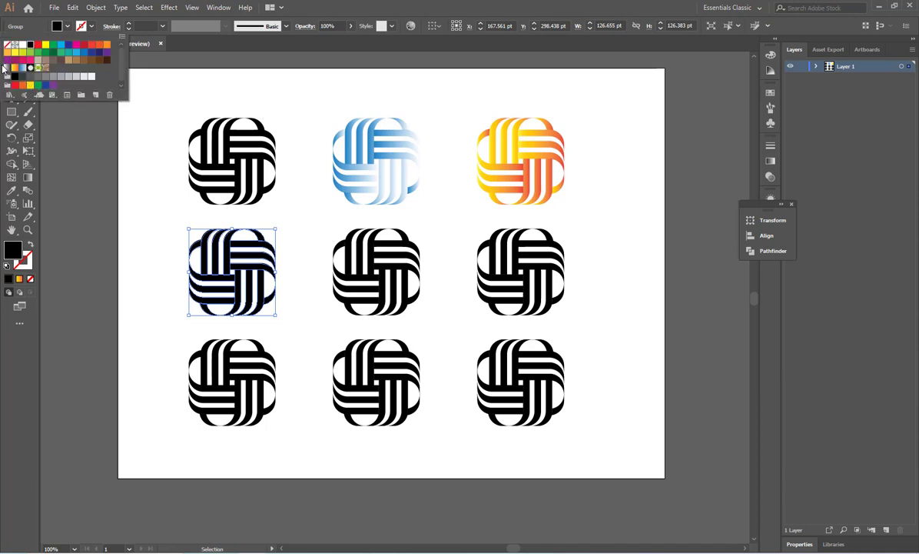
left_click(7, 68)
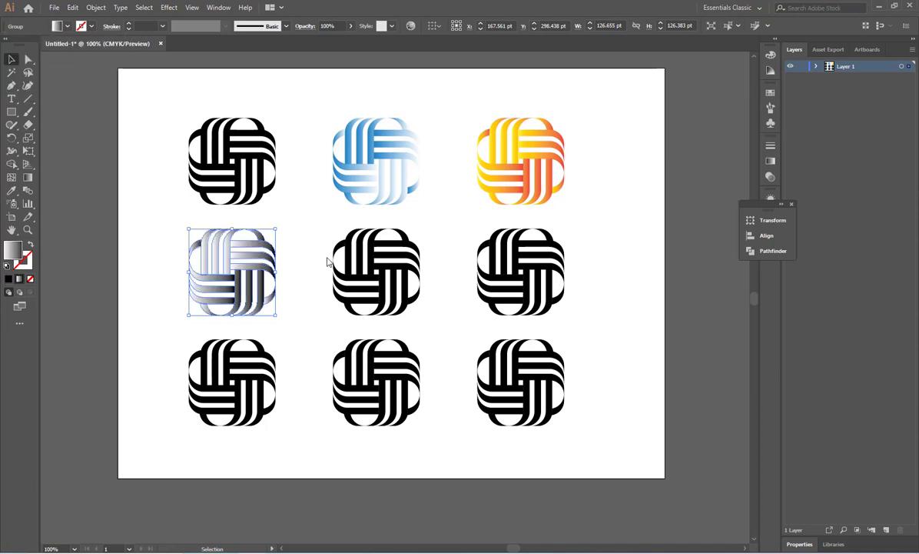
left_click(464, 295)
Add a black 3 pt stroke to the centre knot of the grid
left_click_drag(436, 228, 319, 325)
left_click(92, 27)
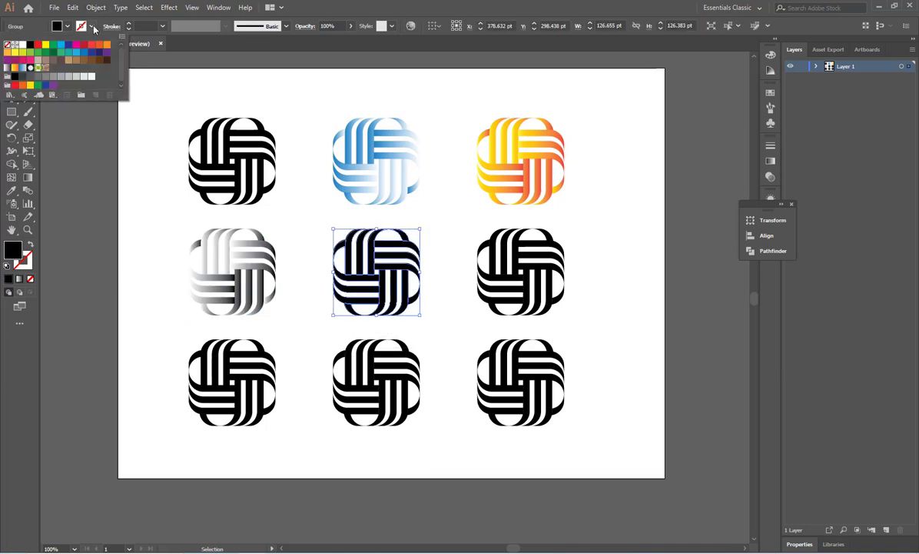
left_click(31, 44)
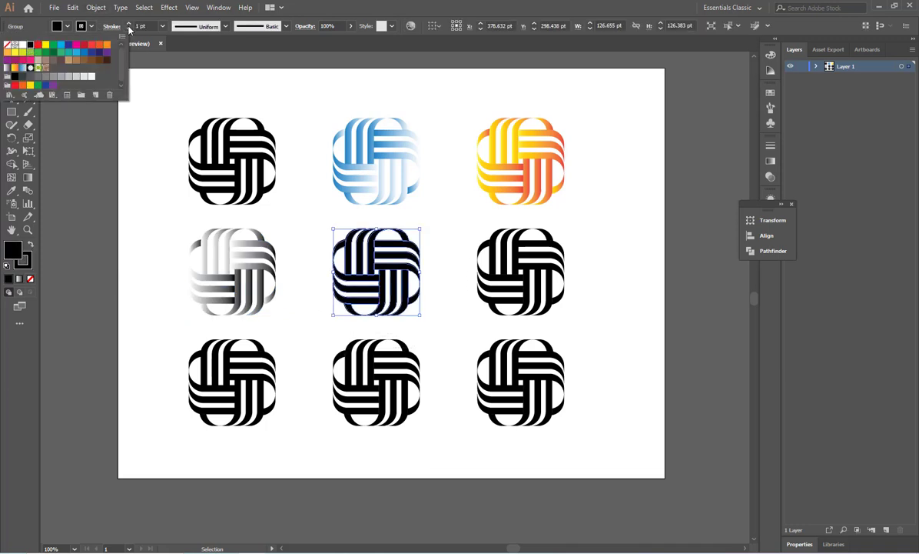
left_click(129, 24)
left_click(130, 24)
left_click(129, 24)
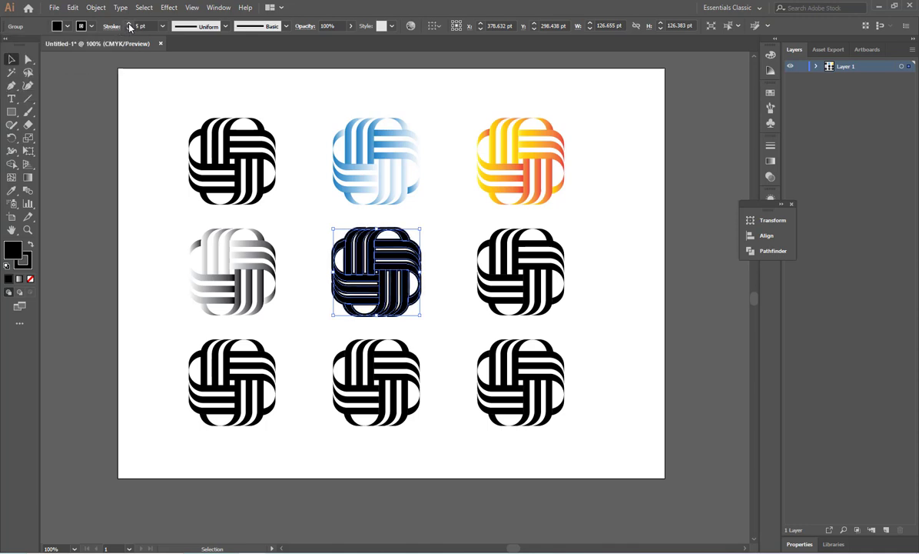
left_click(129, 28)
left_click(129, 28)
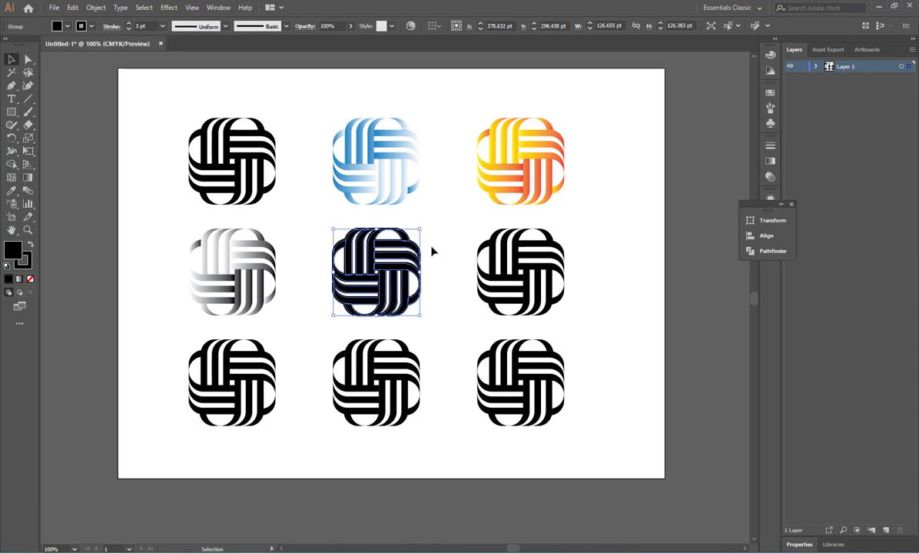
left_click(462, 259)
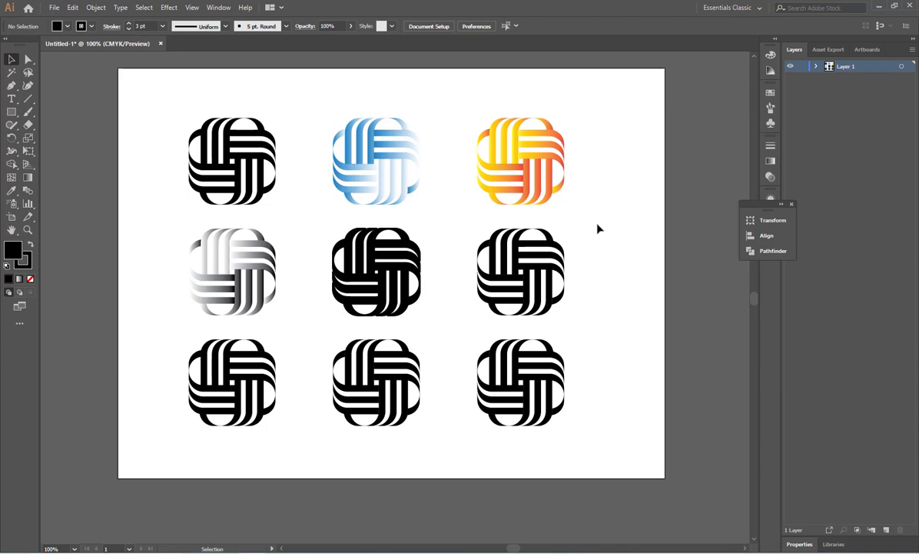
Add a white 5 pt stroke to the right knot of the middle row
mouse_move(599, 228)
left_mouse_down()
mouse_move(476, 287)
mouse_move(460, 324)
left_mouse_up()
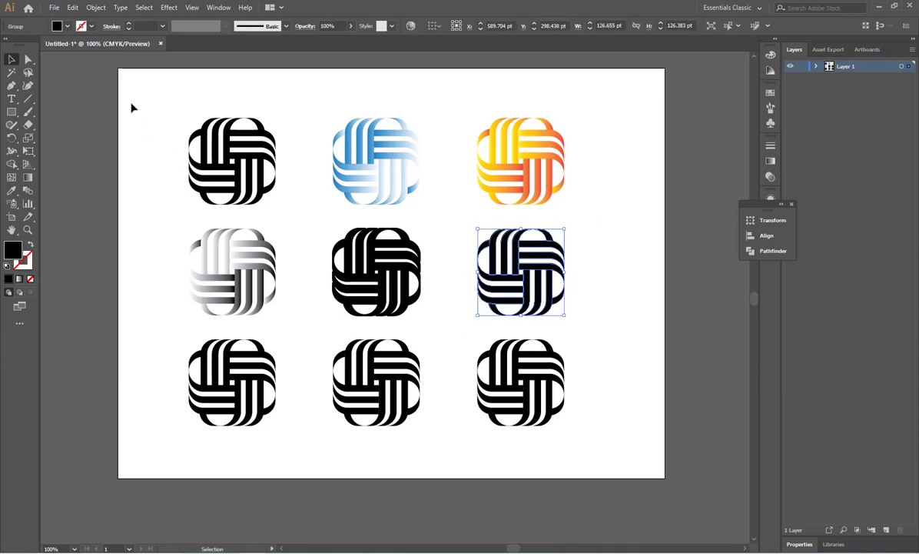
left_click(91, 27)
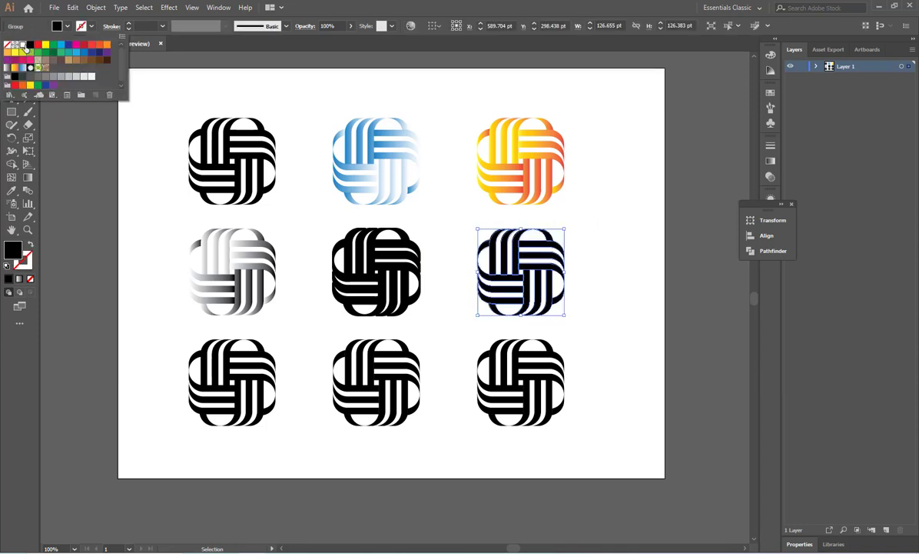
left_click(23, 45)
left_click(128, 25)
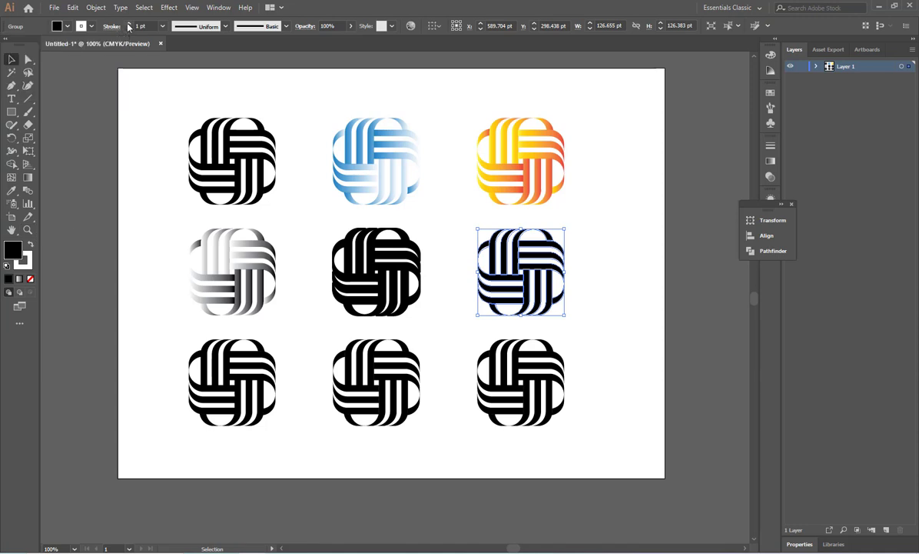
left_click(128, 25)
left_click(128, 26)
left_click(128, 25)
left_click(129, 26)
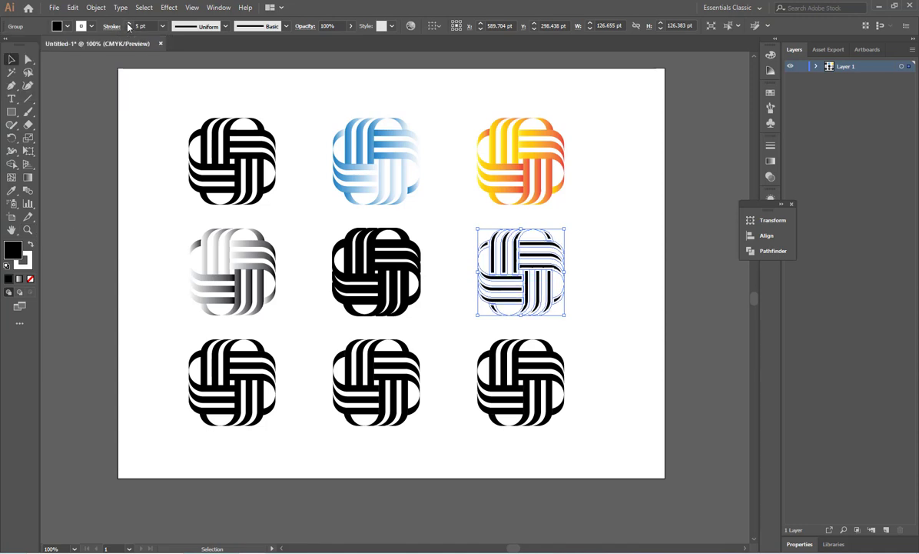
left_click(622, 358)
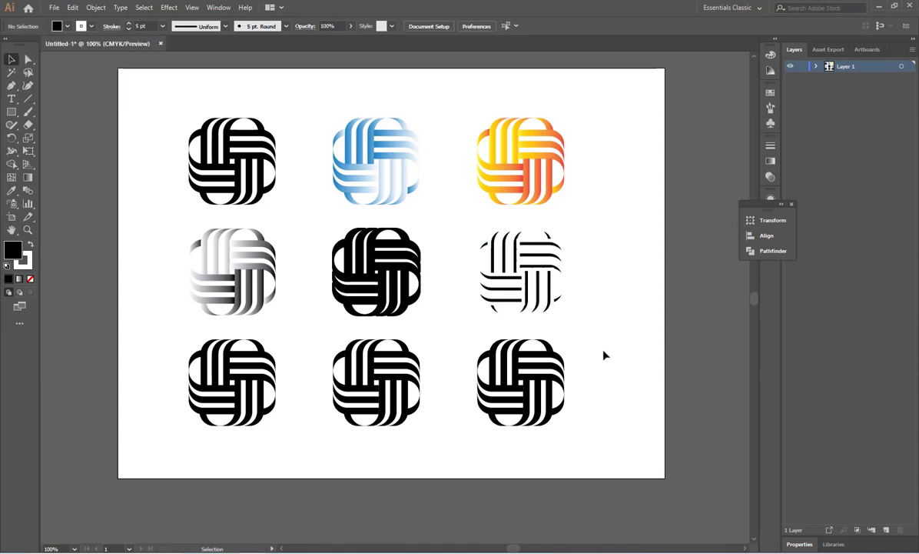
Reduce the white stroke on the right knot of the middle row to 1 pt
left_click_drag(606, 353, 466, 439)
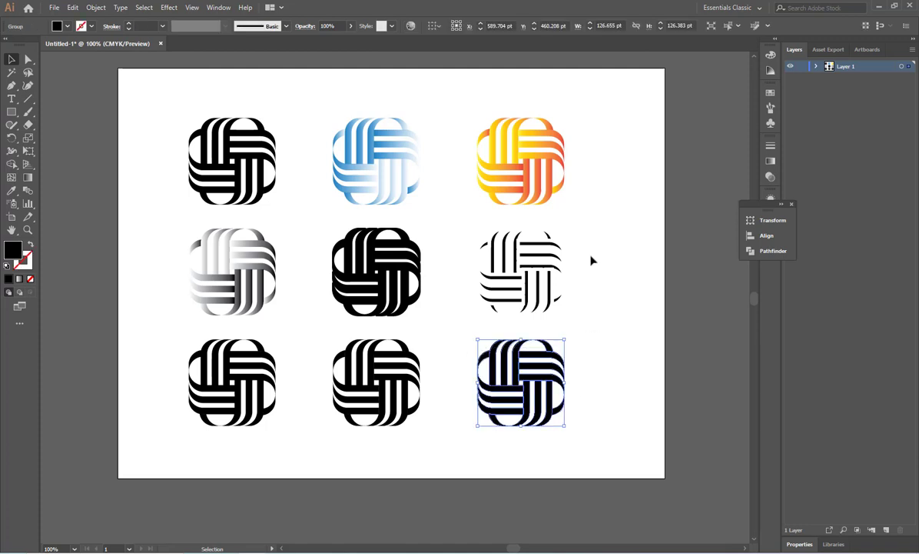
left_click(575, 226)
left_click_drag(575, 227, 462, 322)
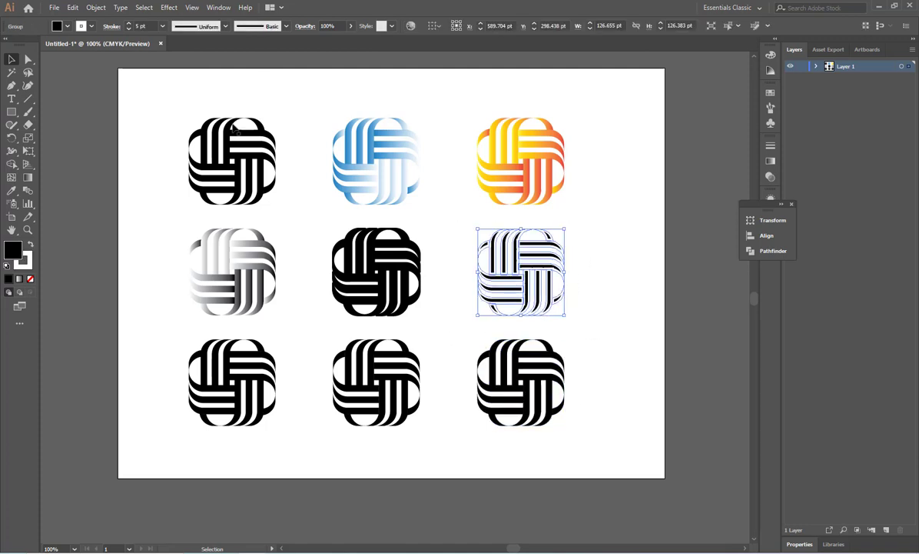
left_click(129, 30)
left_click(129, 30)
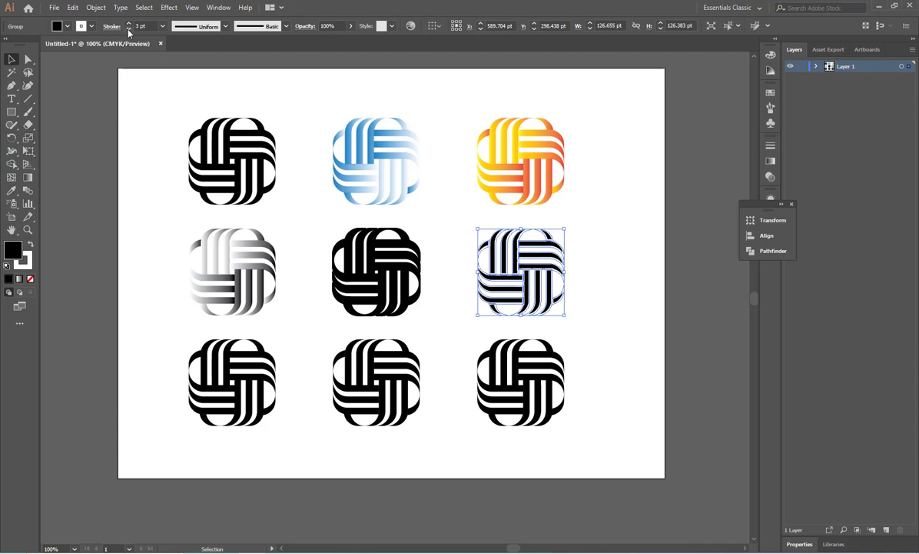
left_click(128, 30)
left_click(128, 30)
left_click(635, 360)
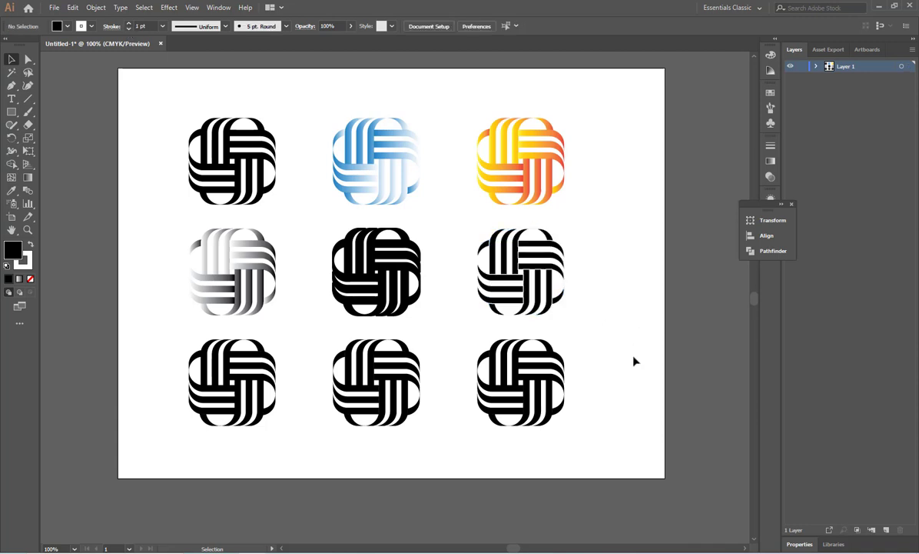
Load the Foliage gradient library and fill the right knot of the bottom row with the green Foliage 4 swatch
left_click_drag(616, 345, 474, 447)
left_click(67, 28)
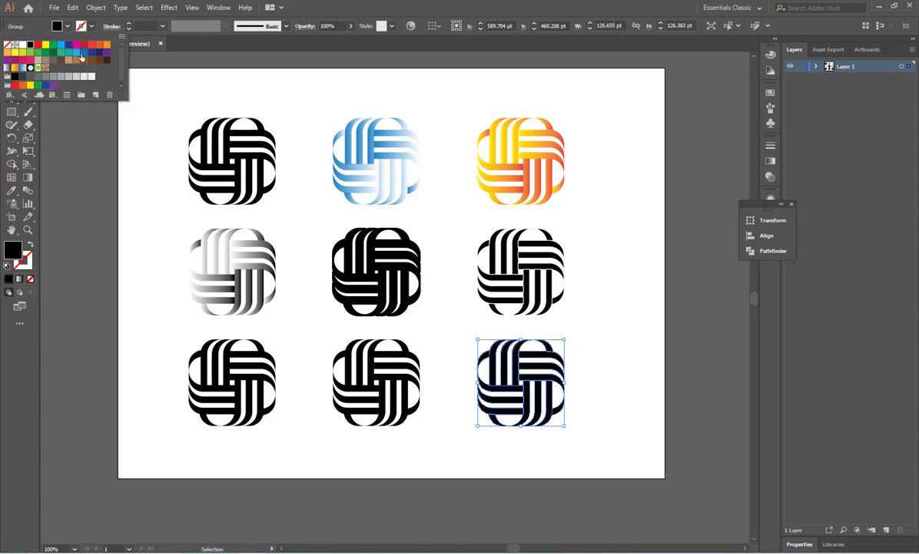
left_click(10, 94)
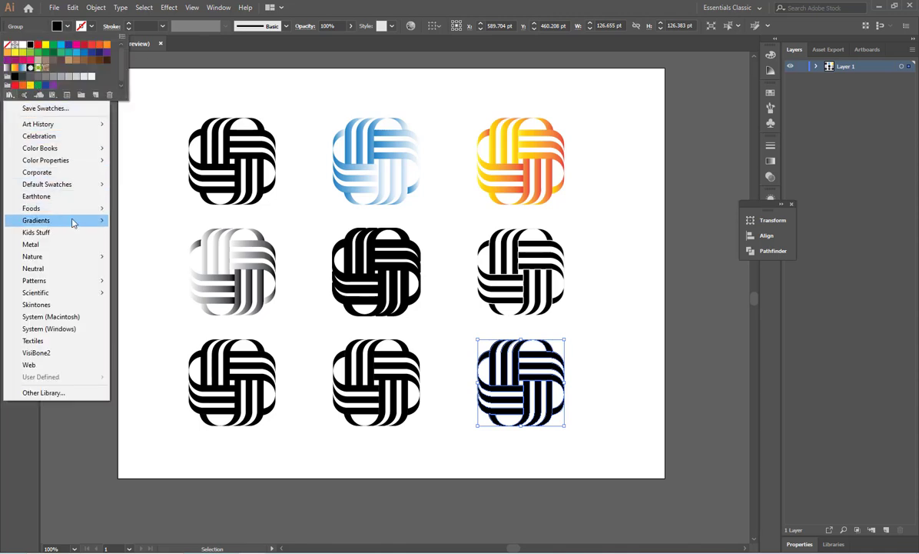
mouse_move(69, 220)
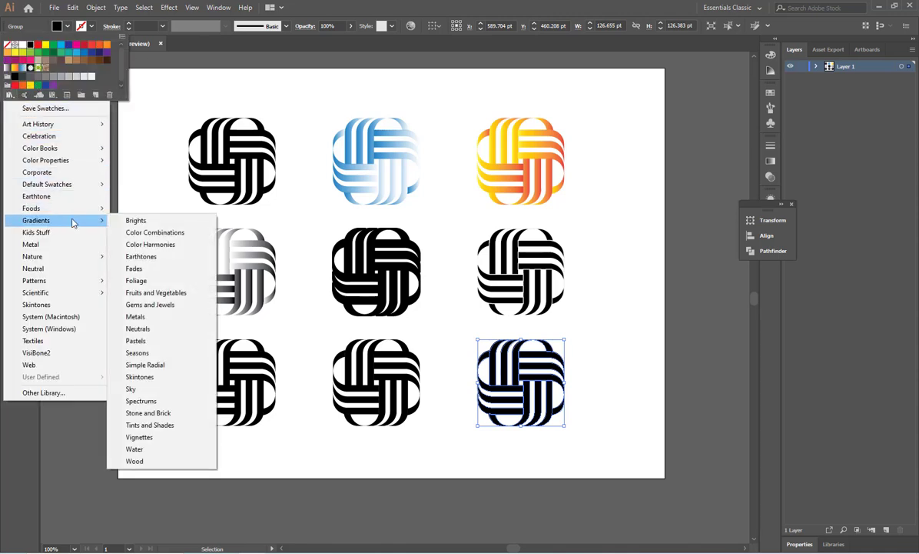
left_click(173, 282)
left_click(419, 293)
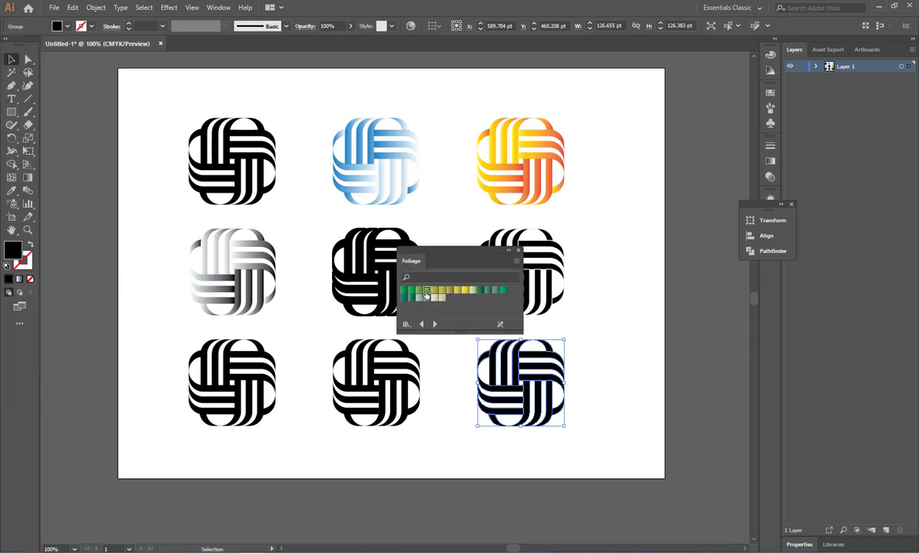
left_click(426, 292)
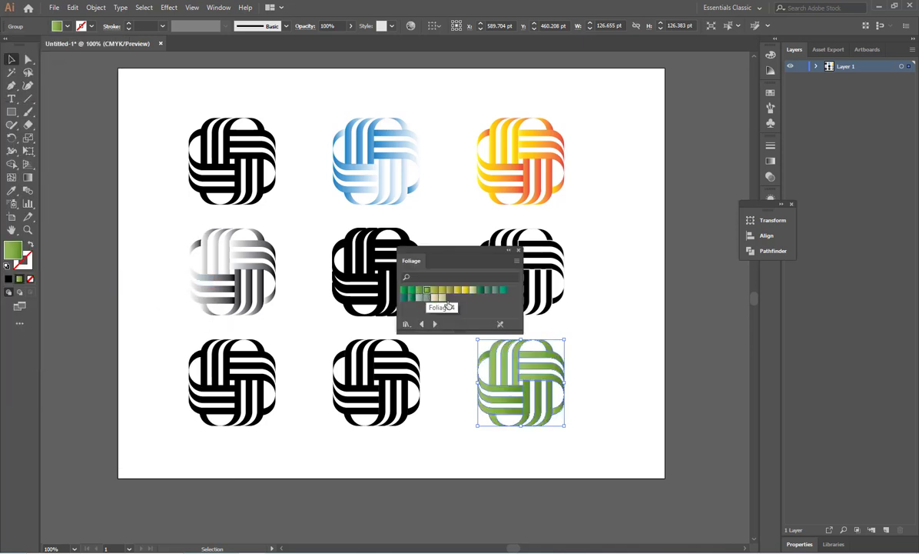
left_click(432, 362)
Fill the middle knot of the bottom row with the yellow Foliage 9 gradient
left_click_drag(406, 333, 313, 419)
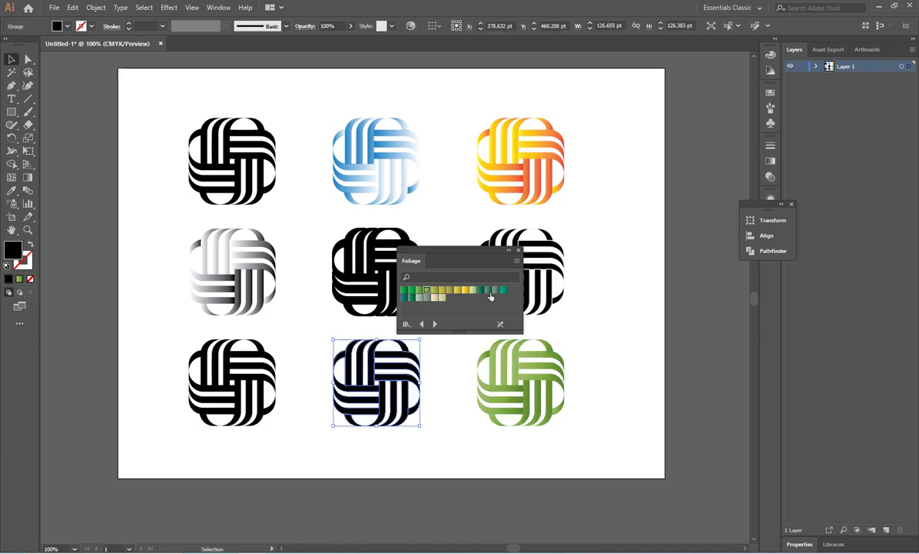
left_click(467, 294)
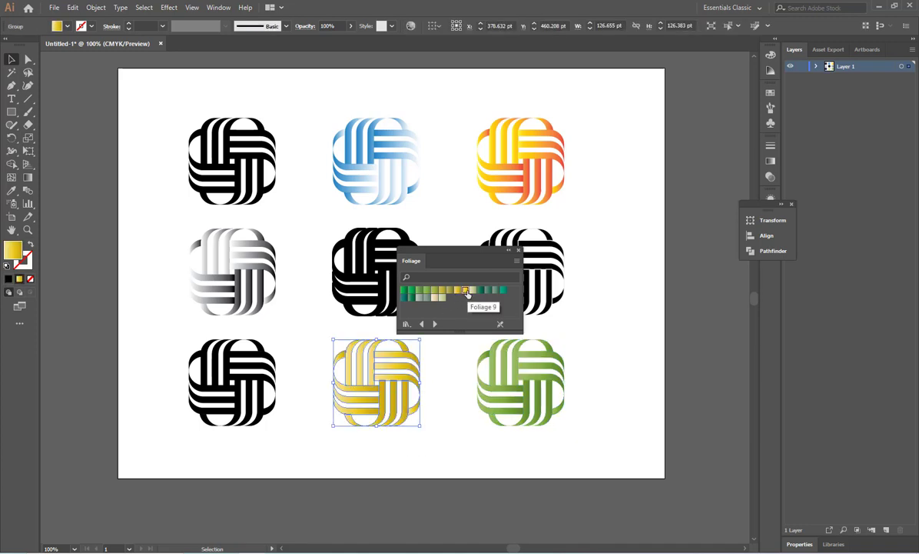
left_click(281, 328)
Fill the left knot of the bottom row with the beige Foliage gradient and close the gradient library
left_click_drag(295, 341, 203, 444)
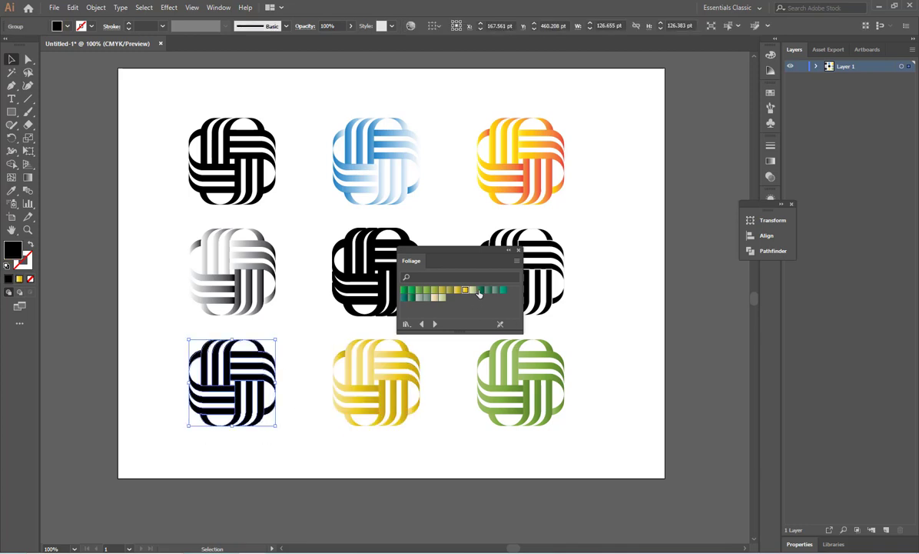
left_click(435, 296)
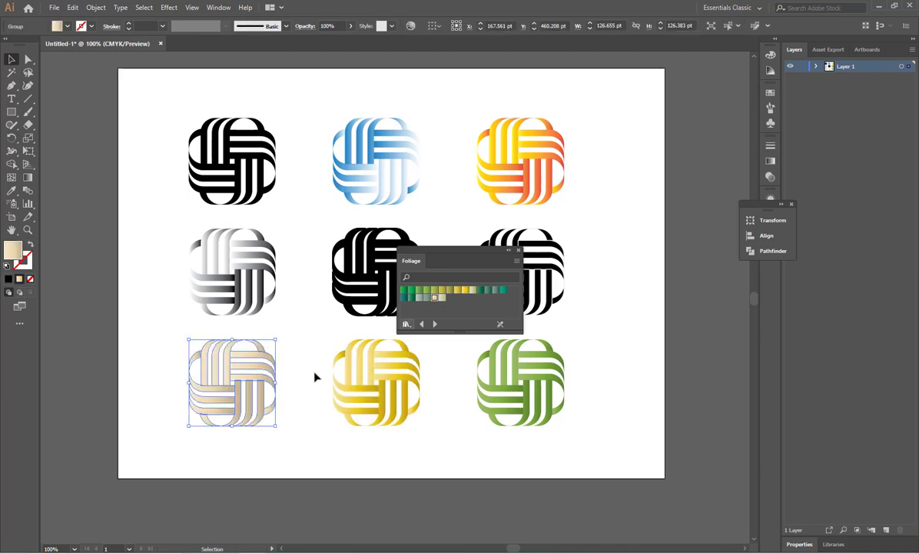
left_click(290, 390)
left_click(508, 250)
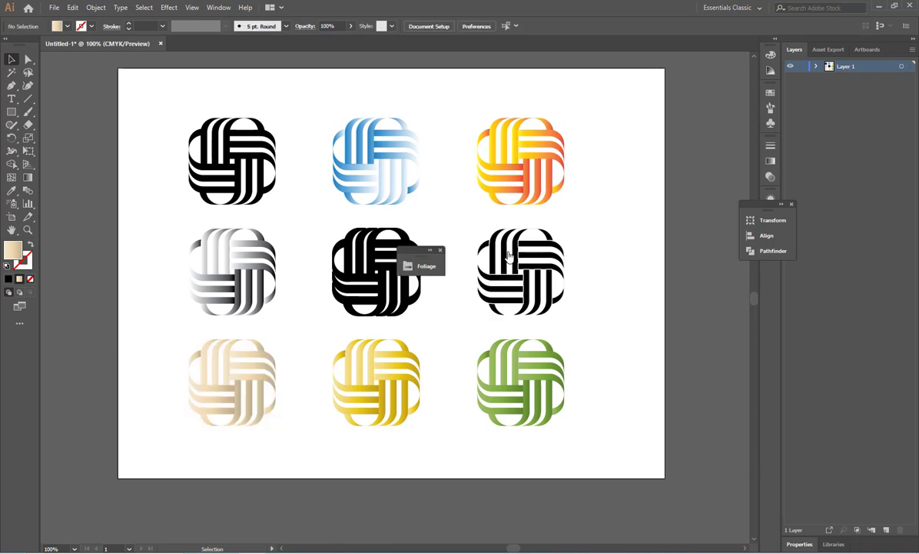
left_click(441, 250)
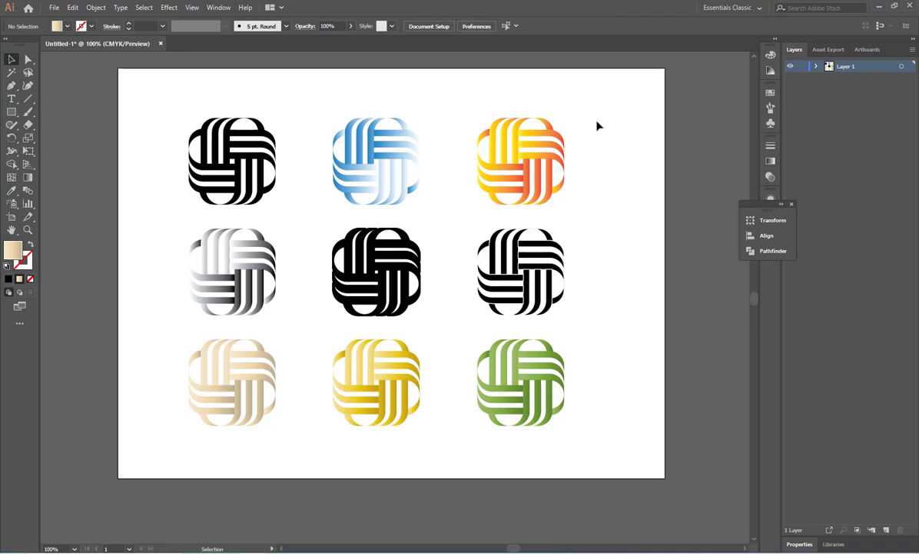
Select all nine knots in the grid
left_click_drag(604, 110, 142, 456)
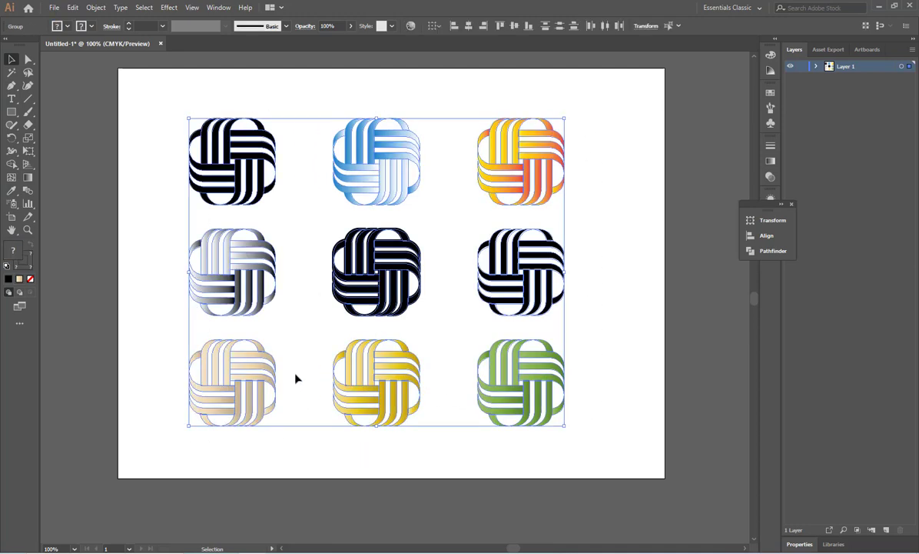